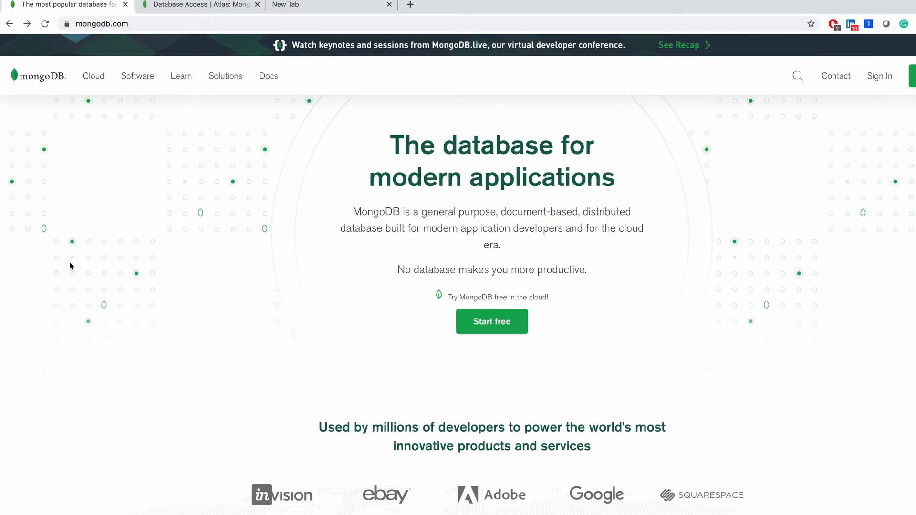
Open the MongoDB Atlas product page from the site's cloud offerings.
{"action": "mouse_move", "coordinate": [94, 80]}
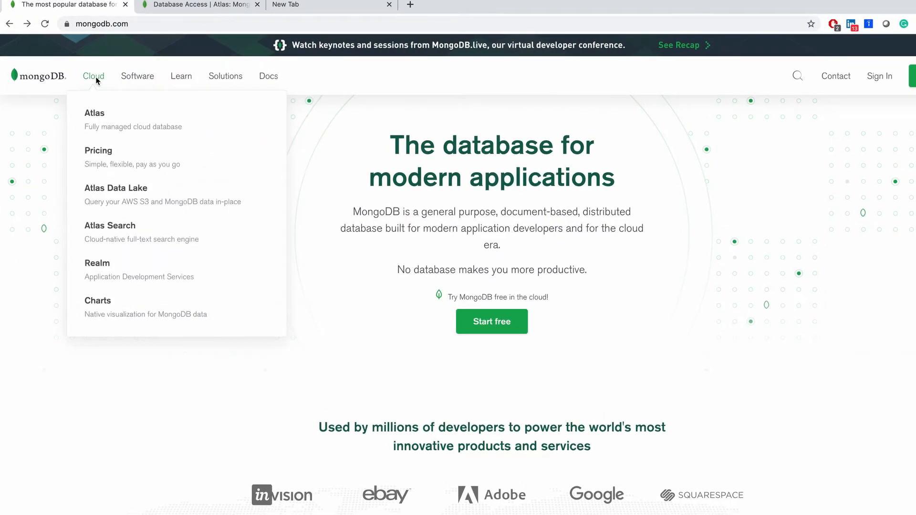
{"action": "left_click", "coordinate": [95, 125]}
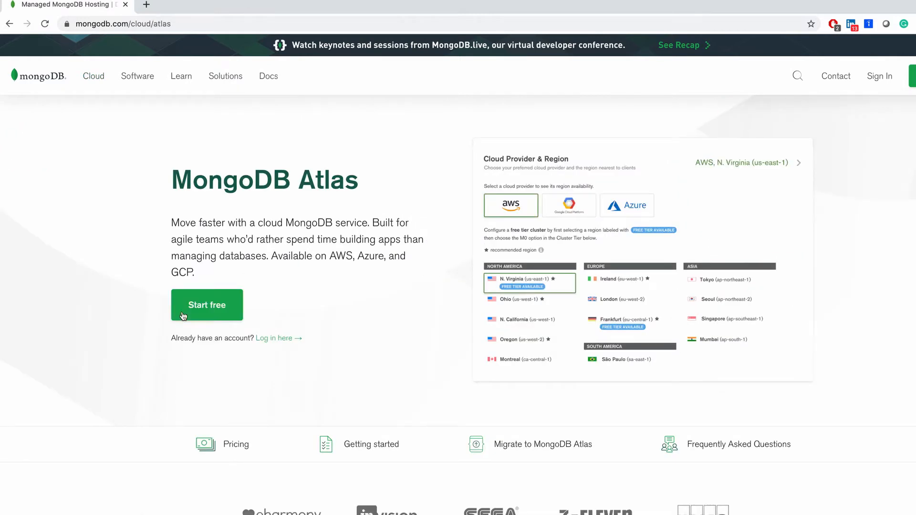
Open the free Atlas registration form, examine its credit card requirement, and close the form.
{"action": "left_click", "coordinate": [213, 309], "text": "super"}
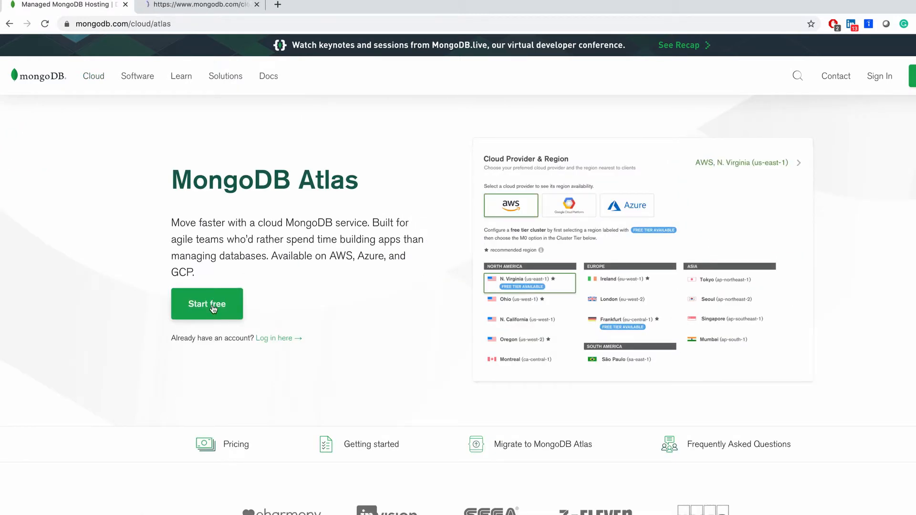
{"action": "left_click", "coordinate": [213, 4]}
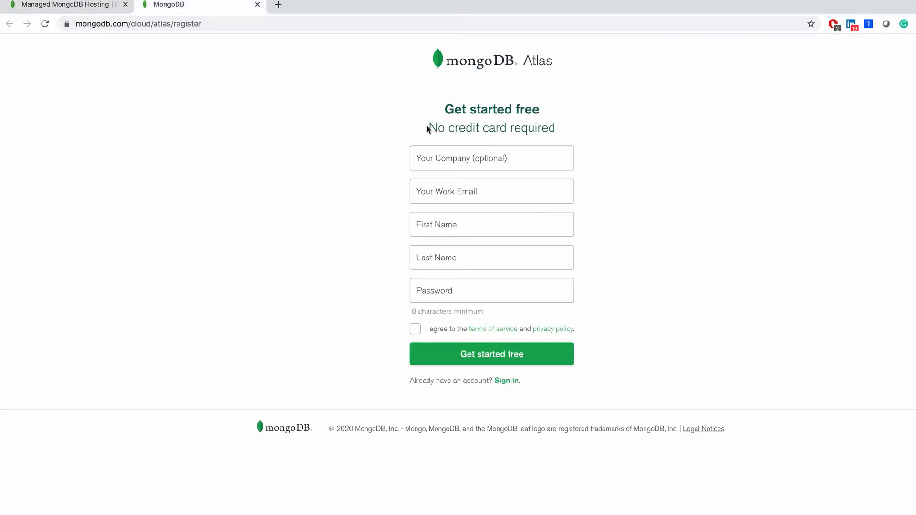
{"action": "left_click_drag", "start_coordinate": [428, 127], "coordinate": [524, 133]}
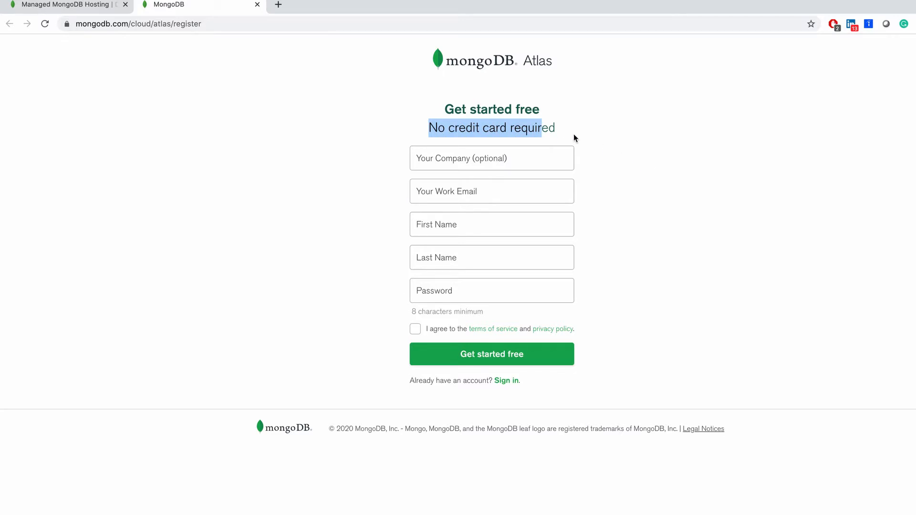
{"action": "left_click", "coordinate": [257, 4]}
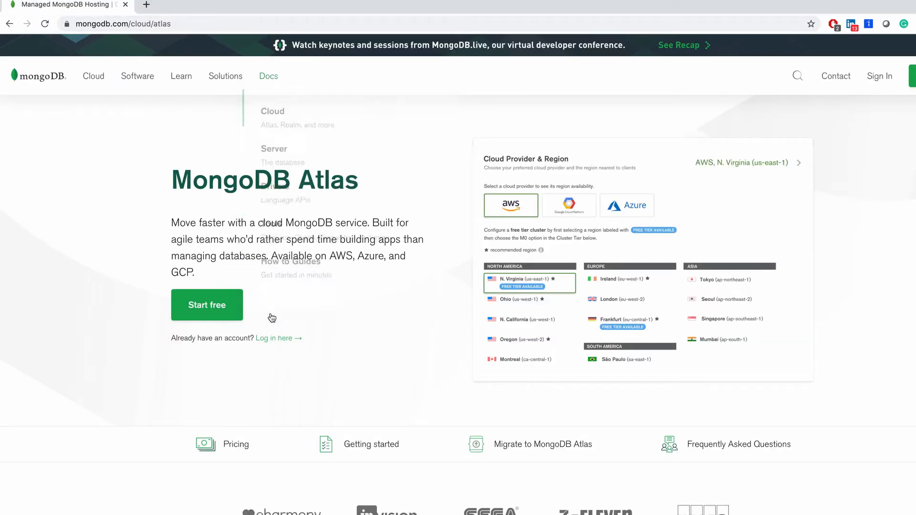
Log in to the existing Atlas account and start building a free shared cluster.
{"action": "left_click", "coordinate": [276, 338]}
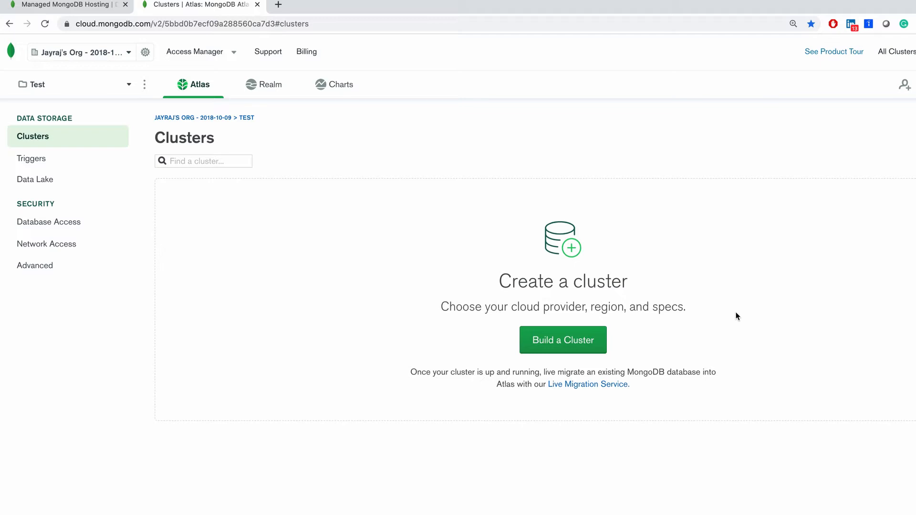
{"action": "left_click", "coordinate": [542, 341]}
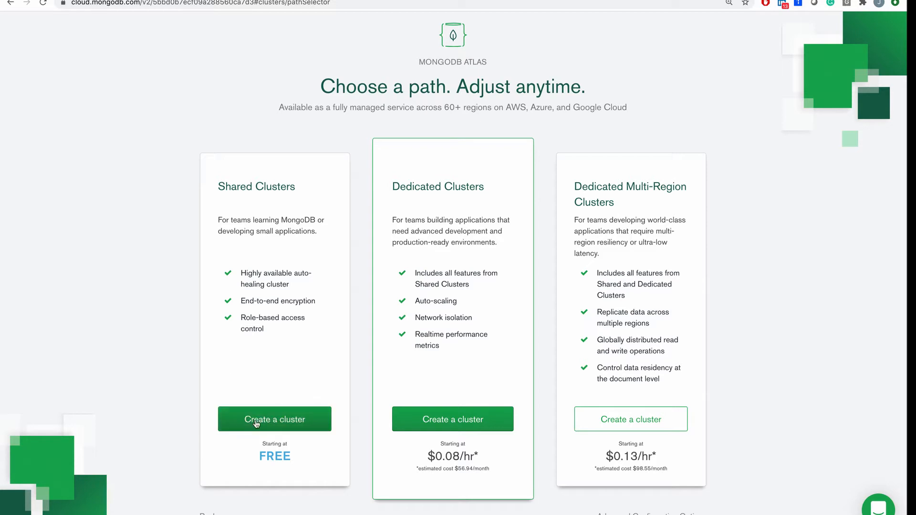
{"action": "left_click", "coordinate": [284, 420]}
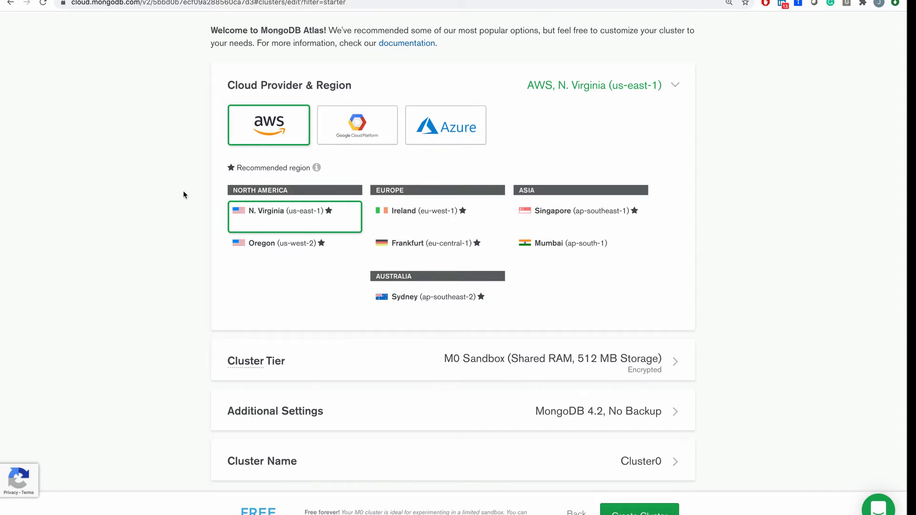
Review the new cluster's cloud provider and region, cluster tier options, and additional settings.
{"action": "scroll", "coordinate": [246, 258], "scroll_direction": "down", "scroll_amount": 1}
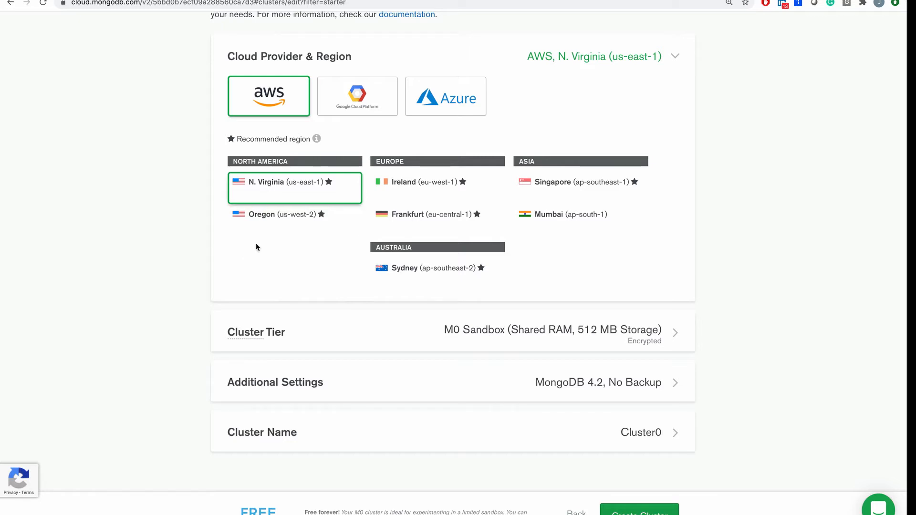
{"action": "scroll", "coordinate": [318, 352], "scroll_direction": "down", "scroll_amount": 1}
{"action": "left_click", "coordinate": [318, 352]}
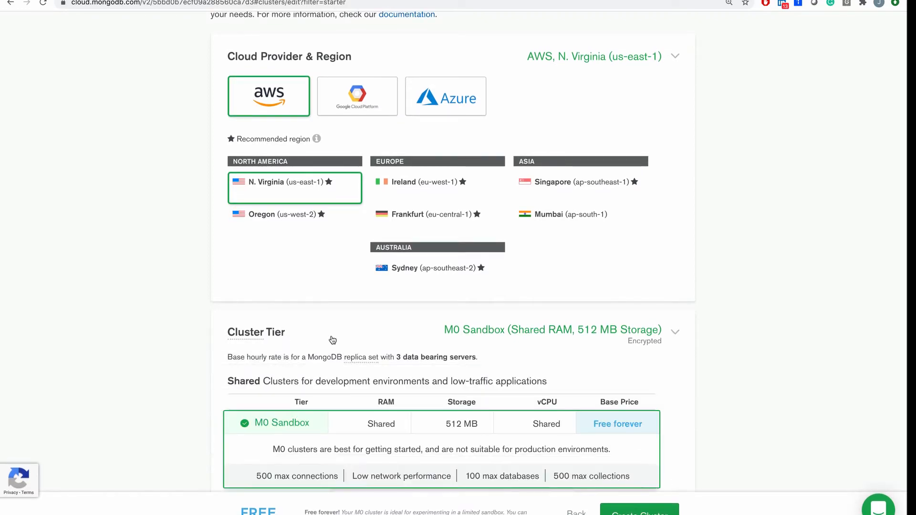
{"action": "scroll", "coordinate": [339, 296], "scroll_direction": "down", "scroll_amount": 4}
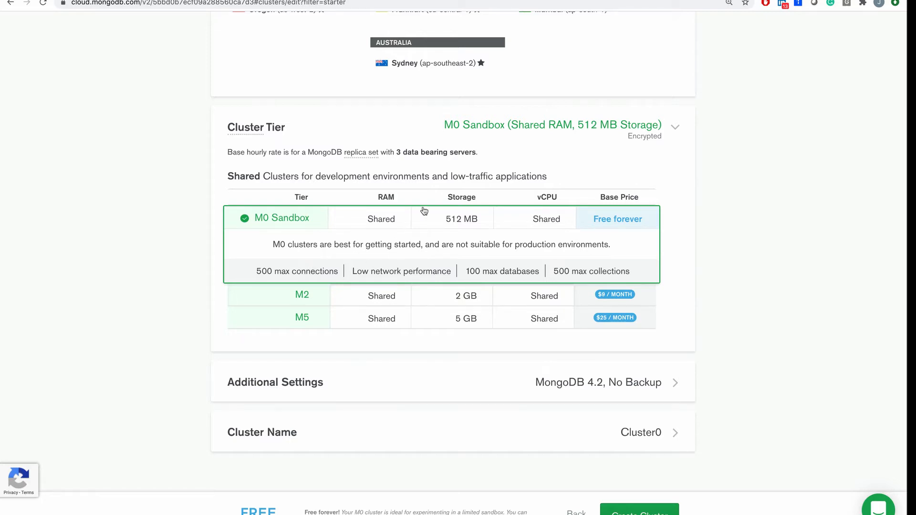
{"action": "scroll", "coordinate": [469, 341], "scroll_direction": "down", "scroll_amount": 2}
{"action": "left_click", "coordinate": [450, 386]}
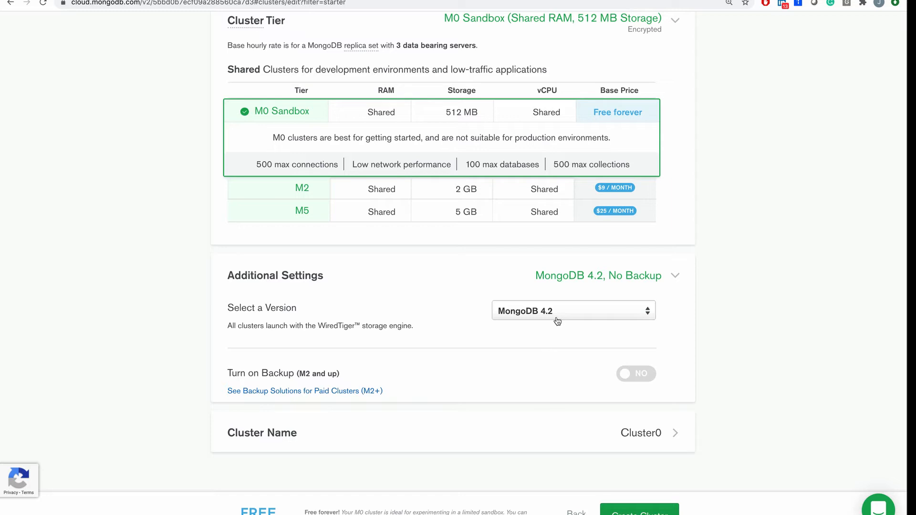
Name the cluster Test and create it.
{"action": "left_click", "coordinate": [502, 432]}
{"action": "scroll", "coordinate": [503, 432], "scroll_direction": "down", "scroll_amount": 2}
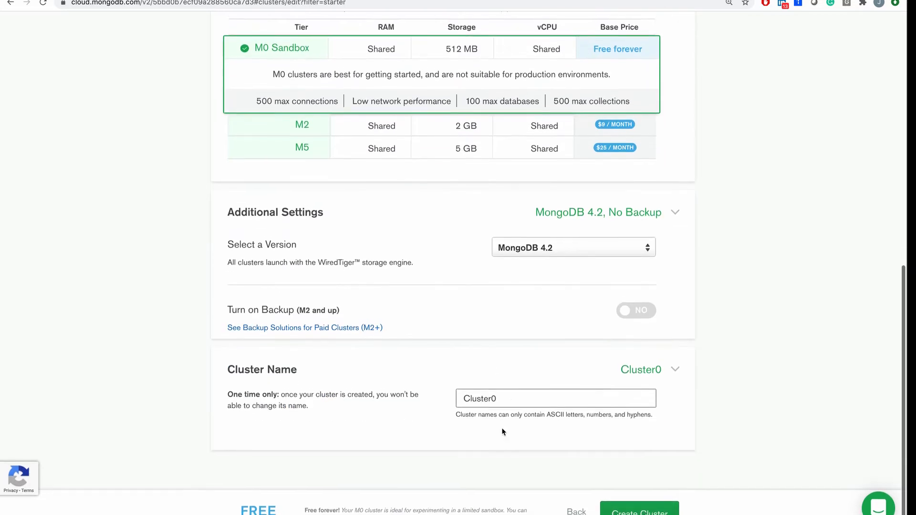
{"action": "double_click", "coordinate": [514, 400]}
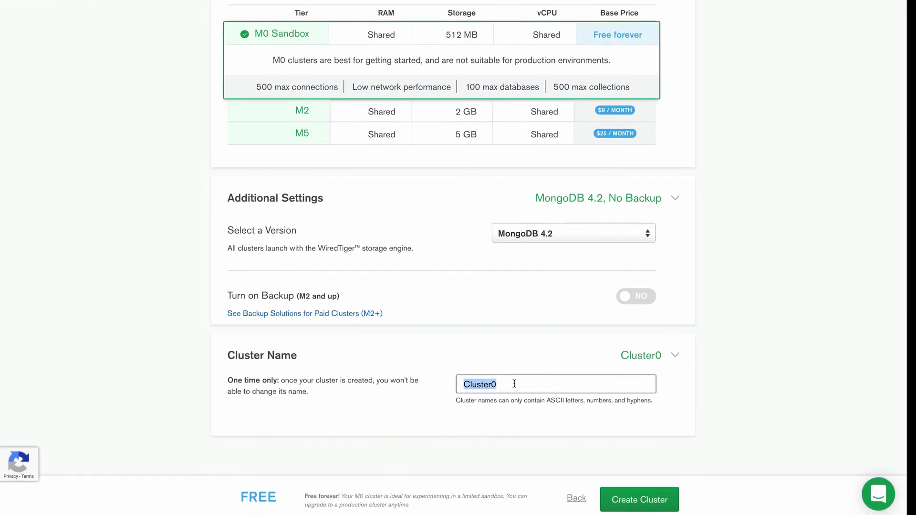
{"action": "type", "text": "Test"}
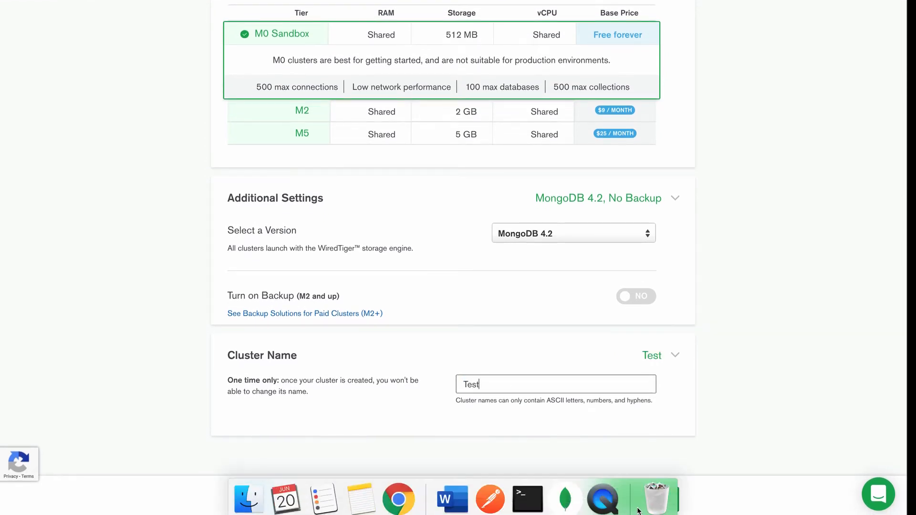
{"action": "left_click", "coordinate": [640, 497]}
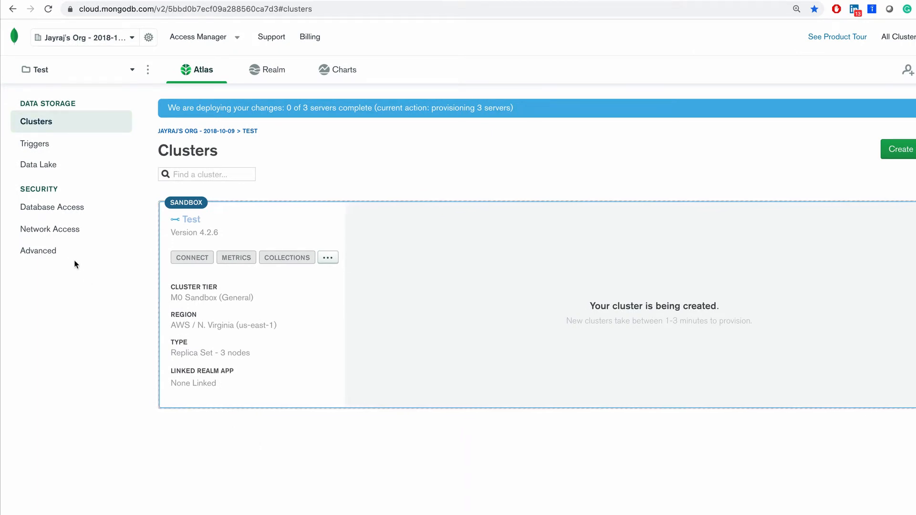
Whitelist access from anywhere (0.0.0.0/0) in the project's network access, and check the deployment and entry status.
{"action": "left_click", "coordinate": [63, 230]}
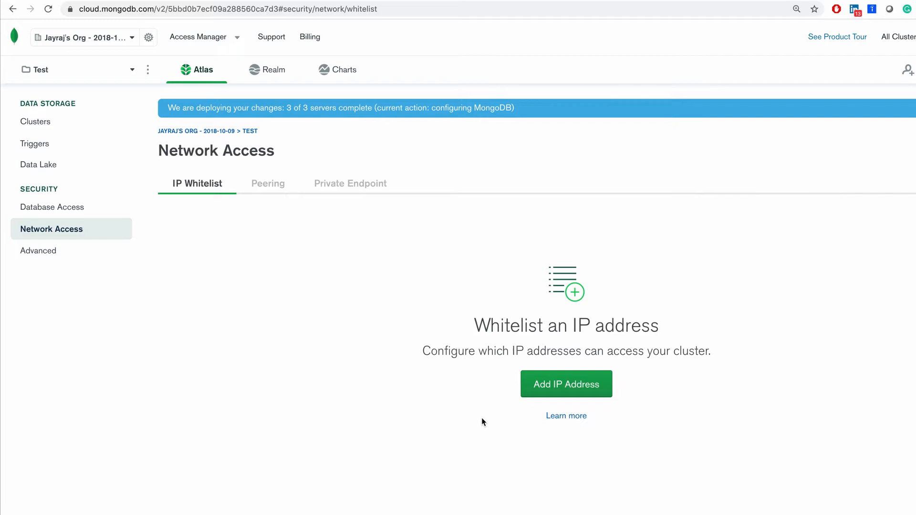
{"action": "left_click", "coordinate": [587, 388]}
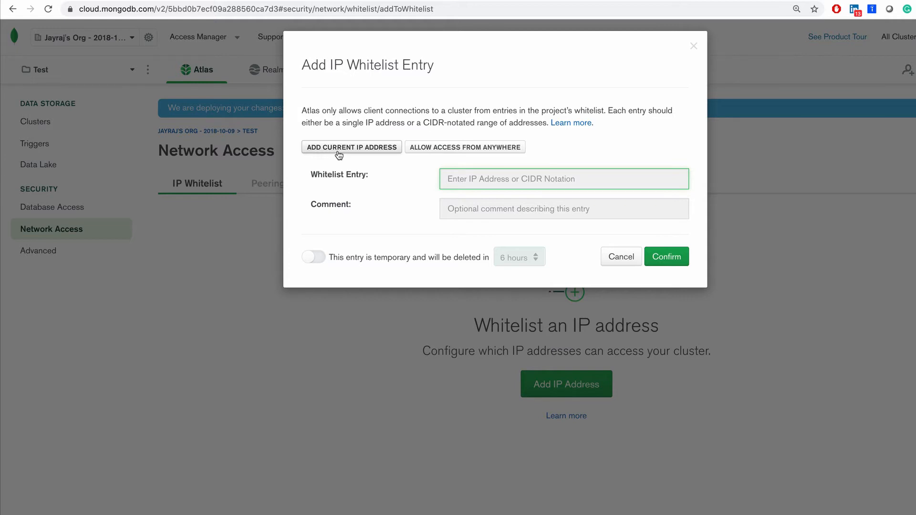
{"action": "left_click", "coordinate": [483, 149]}
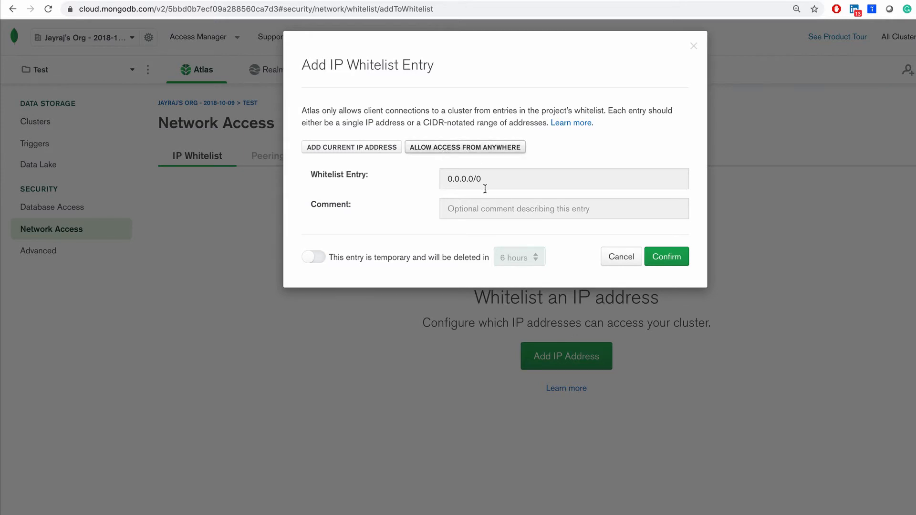
{"action": "left_click", "coordinate": [668, 257]}
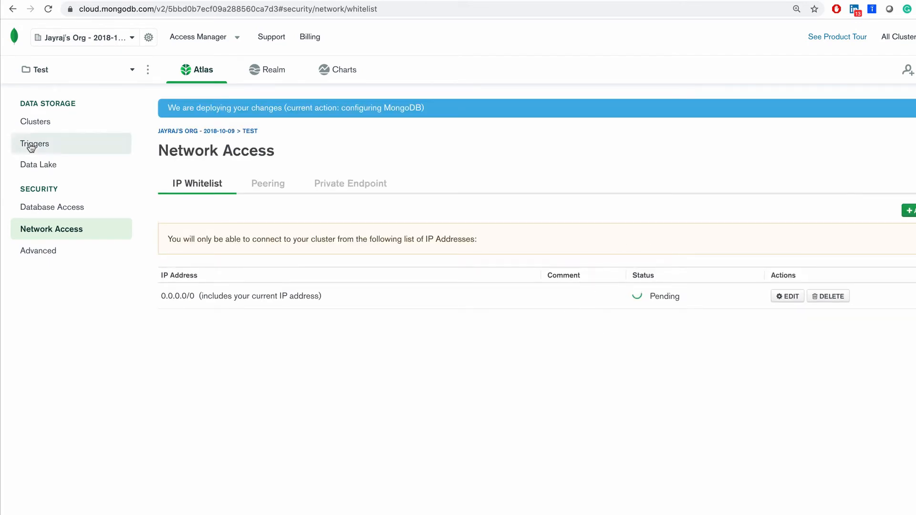
{"action": "left_click", "coordinate": [36, 121]}
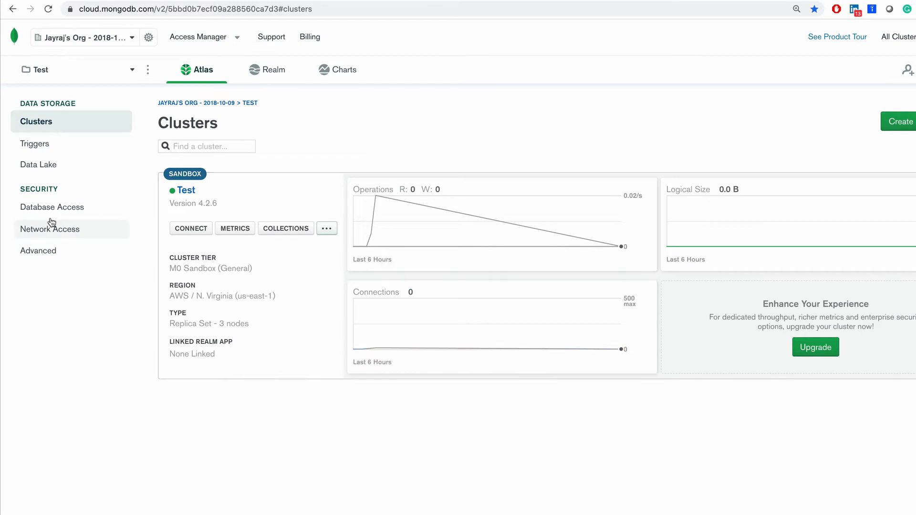
{"action": "left_click", "coordinate": [37, 228]}
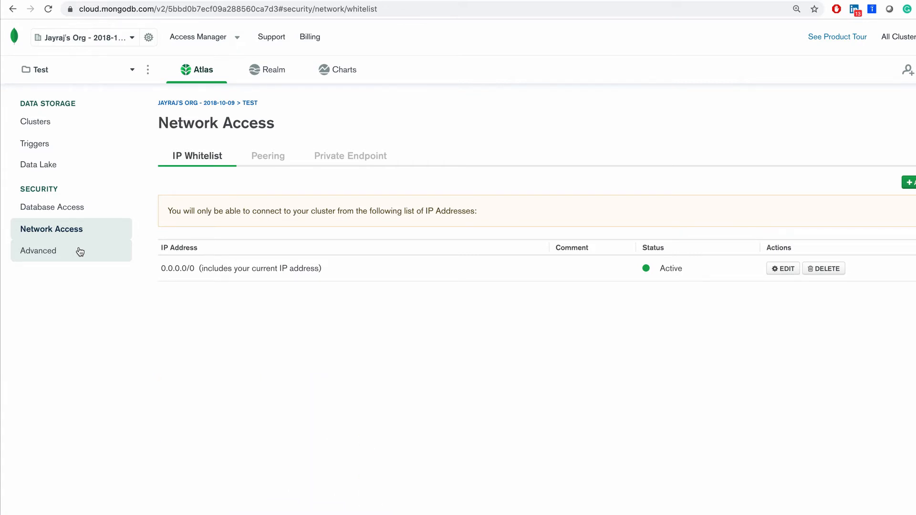
Start a new database user with password authentication, entering the username JR-Test and the user's password.
{"action": "left_click", "coordinate": [70, 208]}
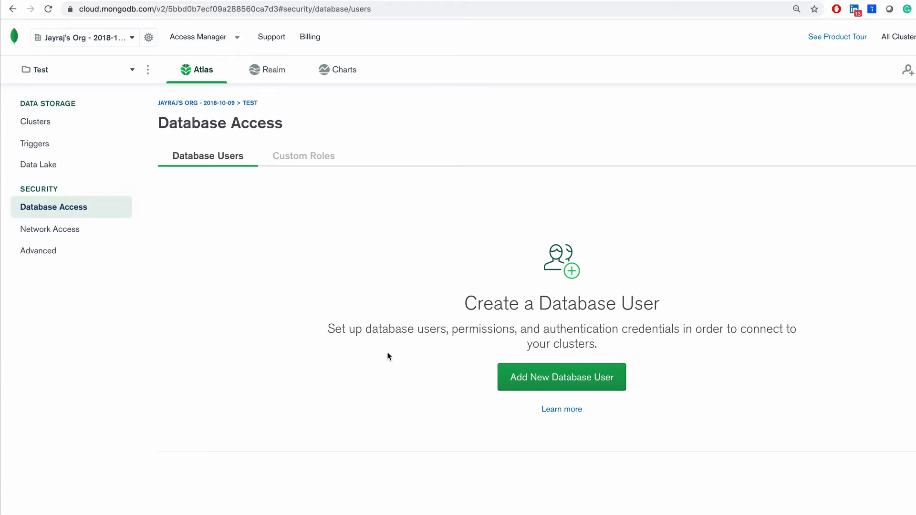
{"action": "left_click", "coordinate": [553, 377]}
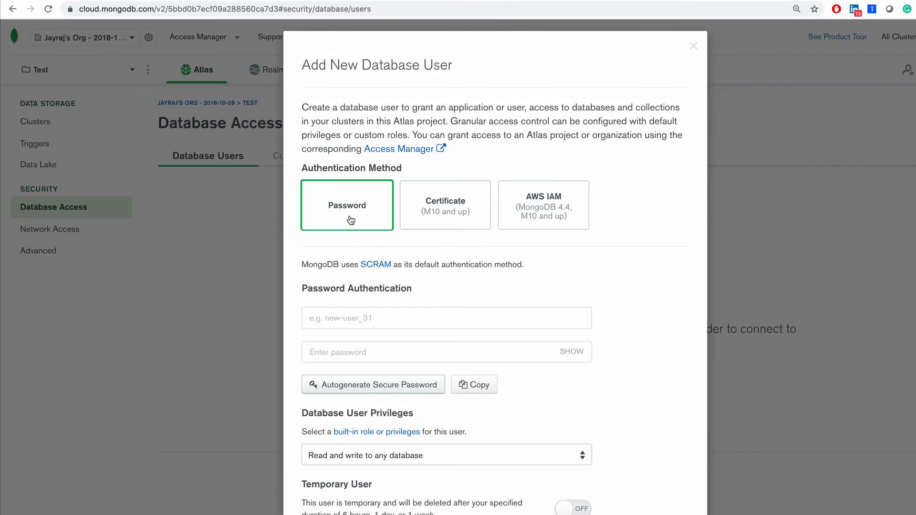
{"action": "scroll", "coordinate": [387, 296], "scroll_direction": "down", "scroll_amount": 1}
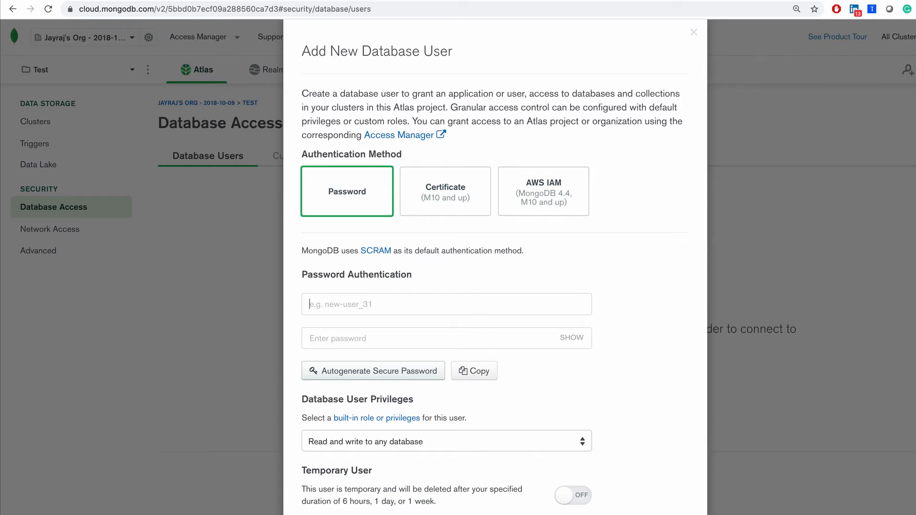
{"action": "type", "text": "JR-Test"}
{"action": "left_click", "coordinate": [472, 340]}
{"action": "type", "text": "test"}
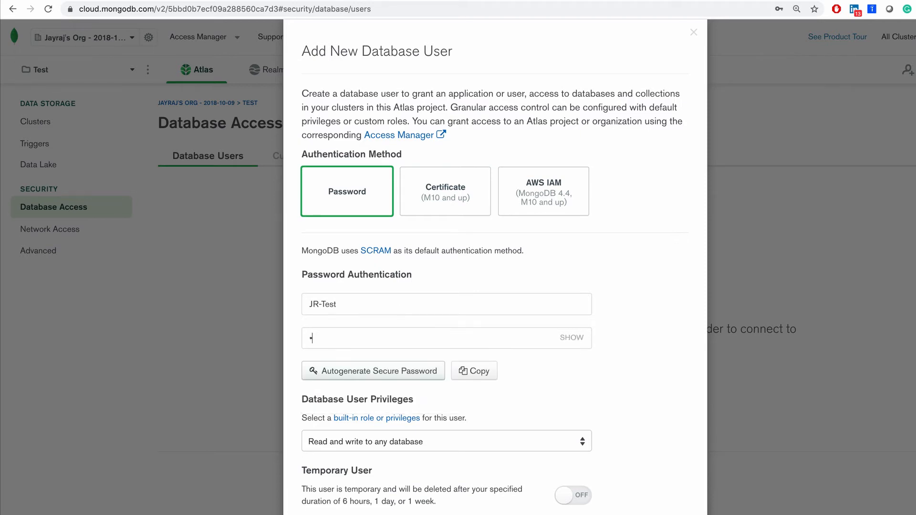
{"action": "left_click", "coordinate": [566, 337]}
{"action": "left_click", "coordinate": [571, 337]}
Give the new database user the Atlas admin role and add the user.
{"action": "left_click", "coordinate": [374, 440]}
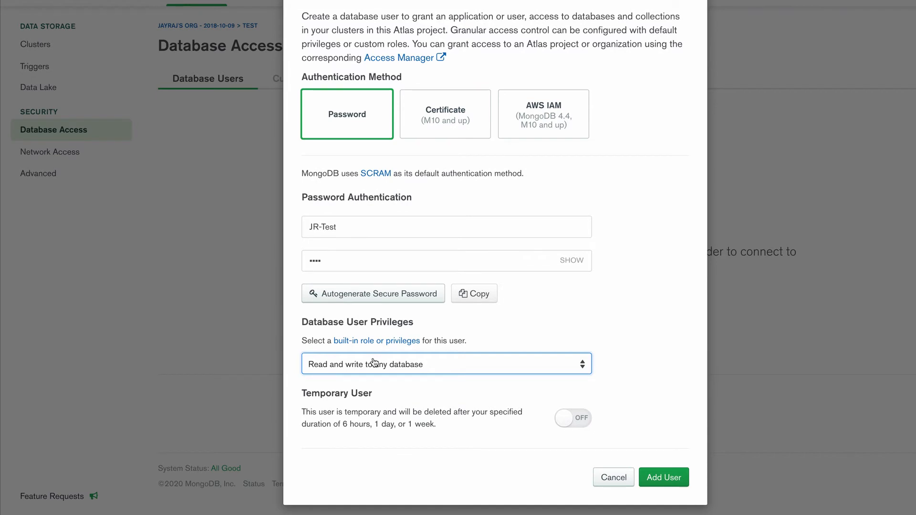
{"action": "left_click", "coordinate": [373, 363]}
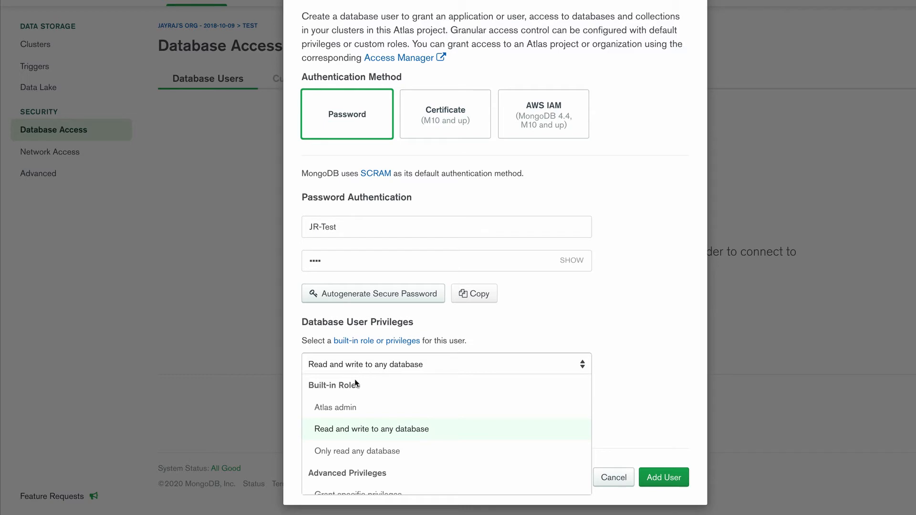
{"action": "left_click", "coordinate": [338, 408]}
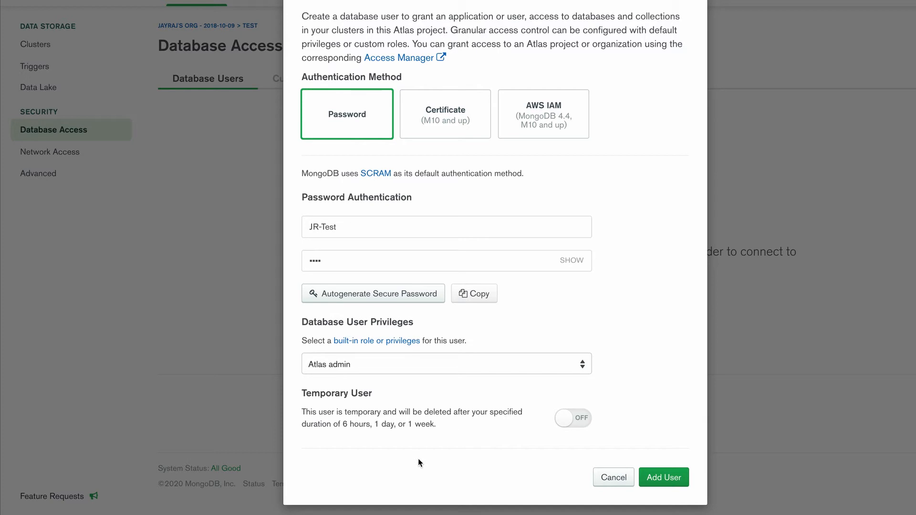
{"action": "left_click", "coordinate": [657, 479]}
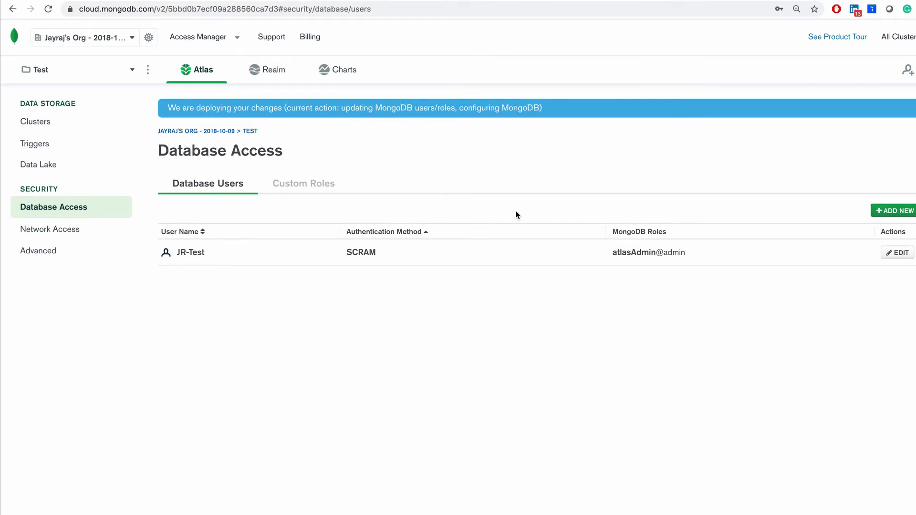
Look at the Test cluster's collections and return to the clusters overview.
{"action": "left_click", "coordinate": [35, 121]}
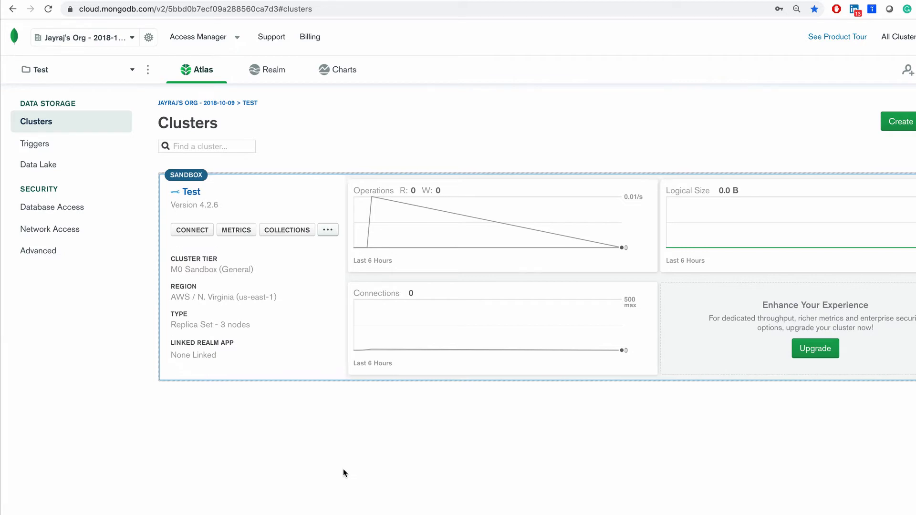
{"action": "left_click", "coordinate": [277, 234]}
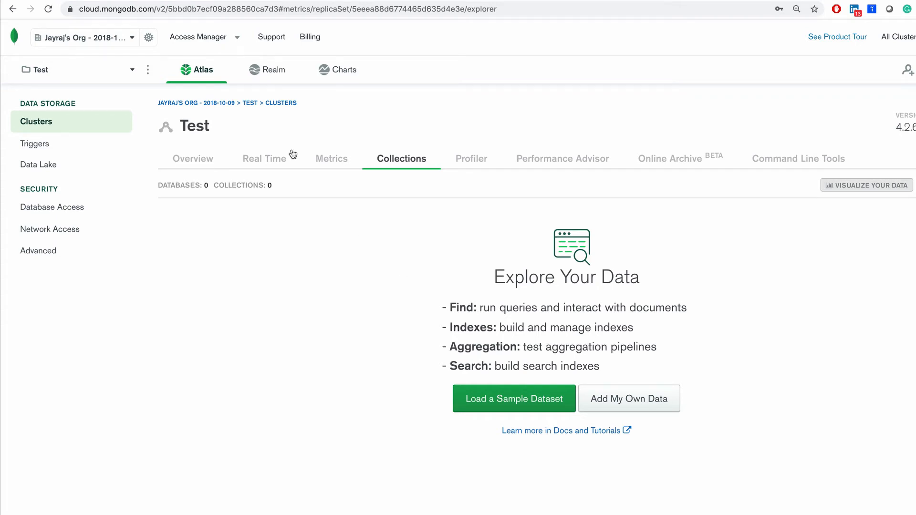
{"action": "left_click", "coordinate": [249, 104]}
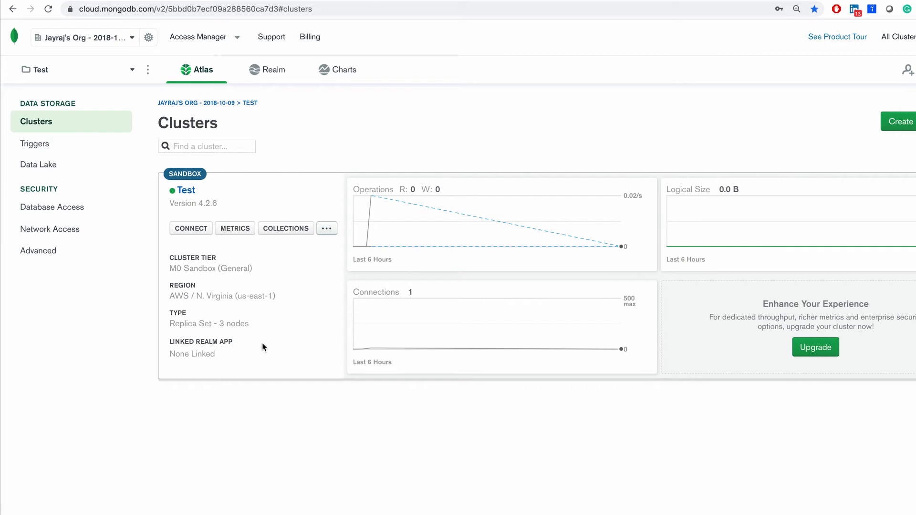
Copy the Test cluster's mongo shell connection command, choosing the option for an installed shell and keeping version 4.2.
{"action": "left_click", "coordinate": [191, 229]}
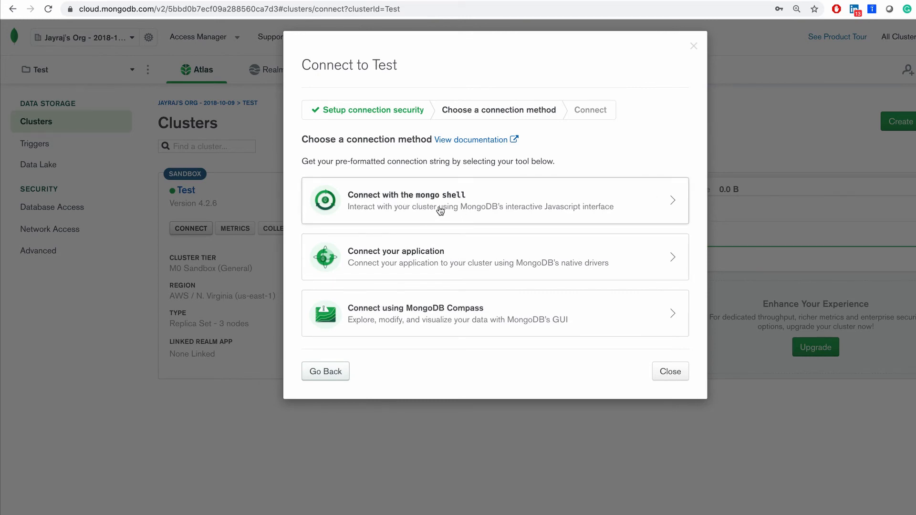
{"action": "left_click", "coordinate": [439, 210]}
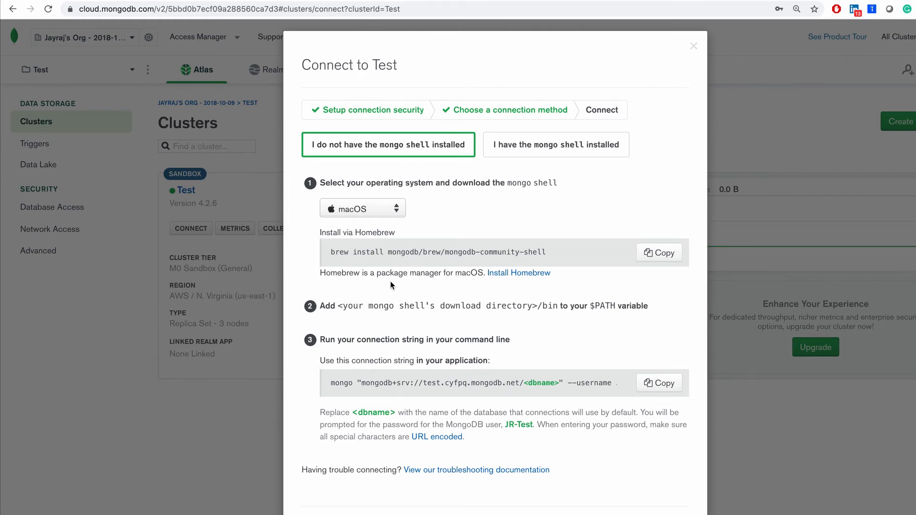
{"action": "left_click", "coordinate": [536, 156]}
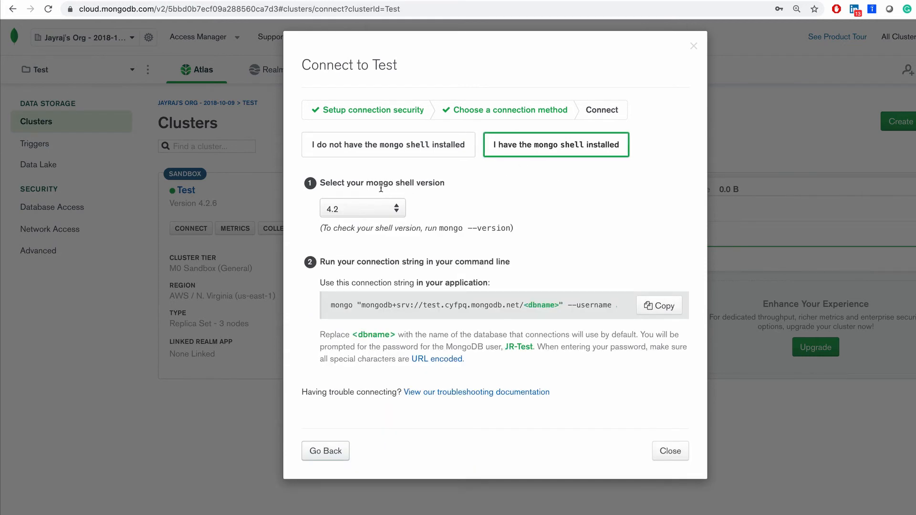
{"action": "left_click", "coordinate": [393, 212]}
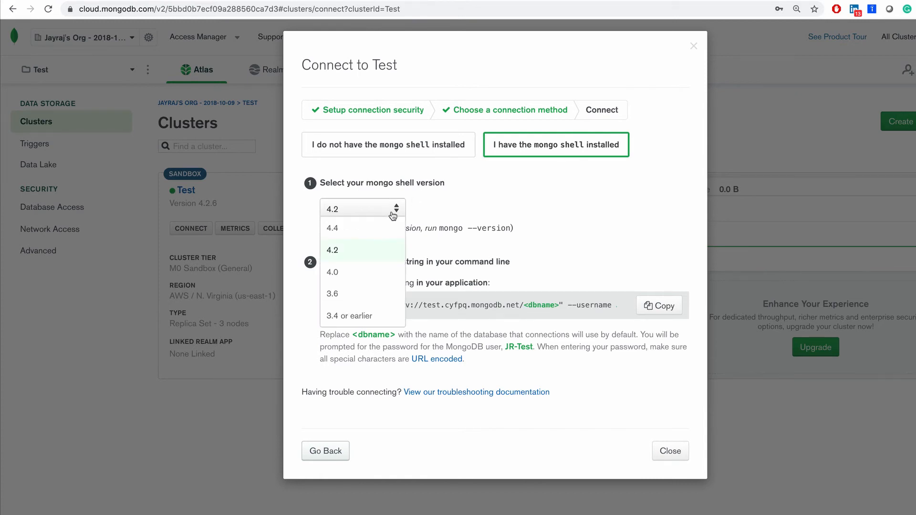
{"action": "left_click", "coordinate": [391, 215]}
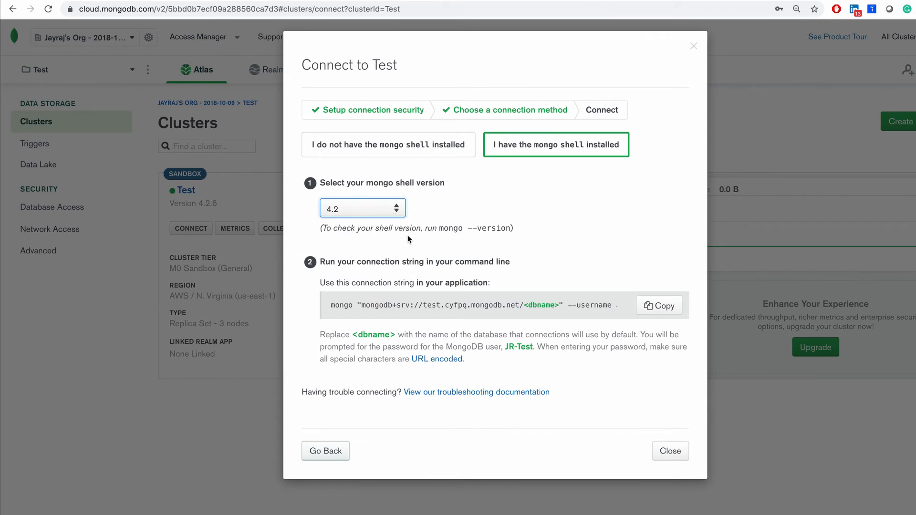
{"action": "left_click", "coordinate": [584, 413]}
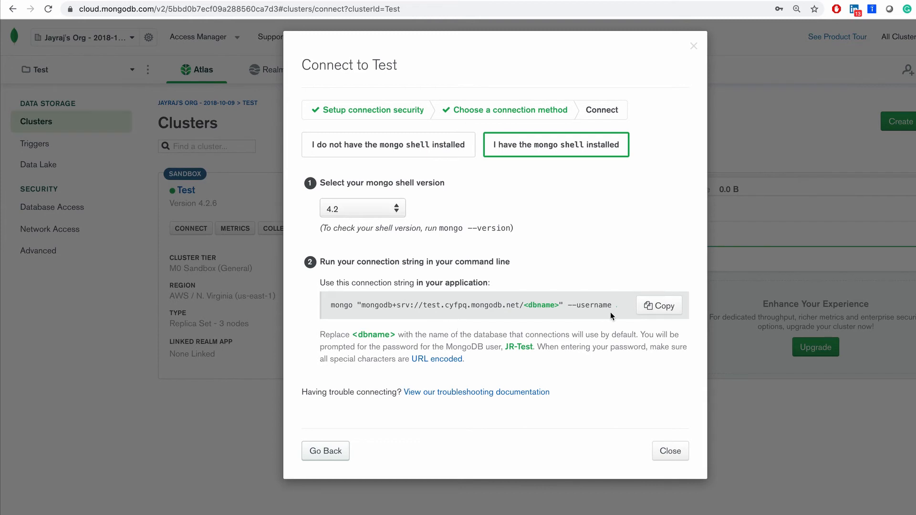
{"action": "left_click", "coordinate": [659, 309]}
{"action": "left_click", "coordinate": [652, 307]}
Switch to the terminal, paste the copied connection command, and replace the <dbname> placeholder with test.
{"action": "key", "text": "ctrl+Right"}
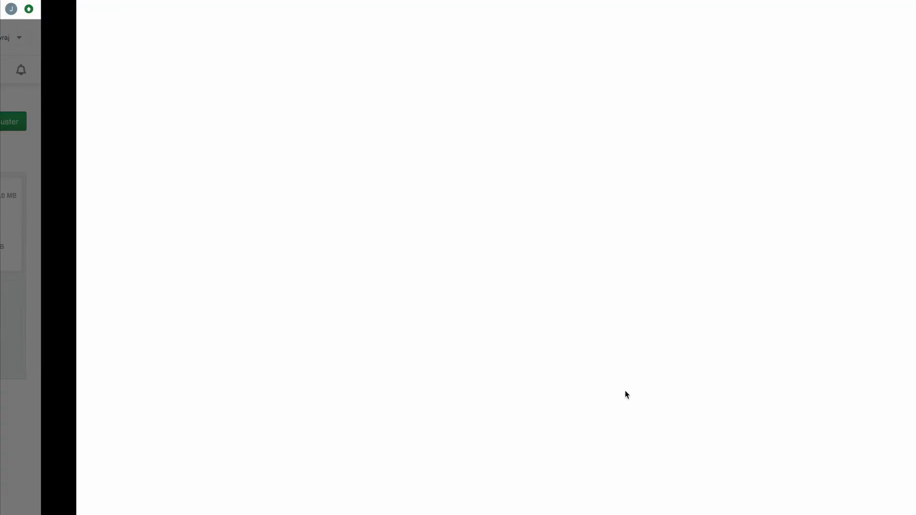
{"action": "key", "text": "super+v"}
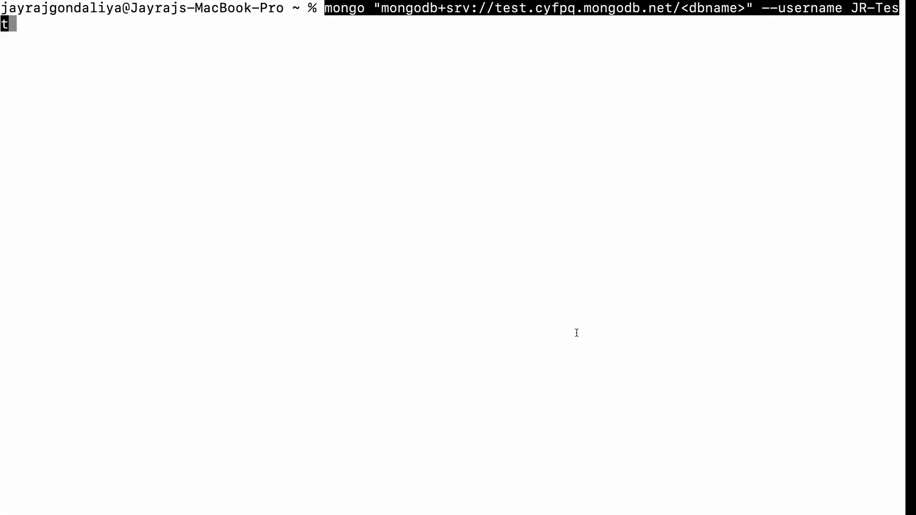
{"action": "key", "text": "Up"}
{"action": "key", "text": "Down"}
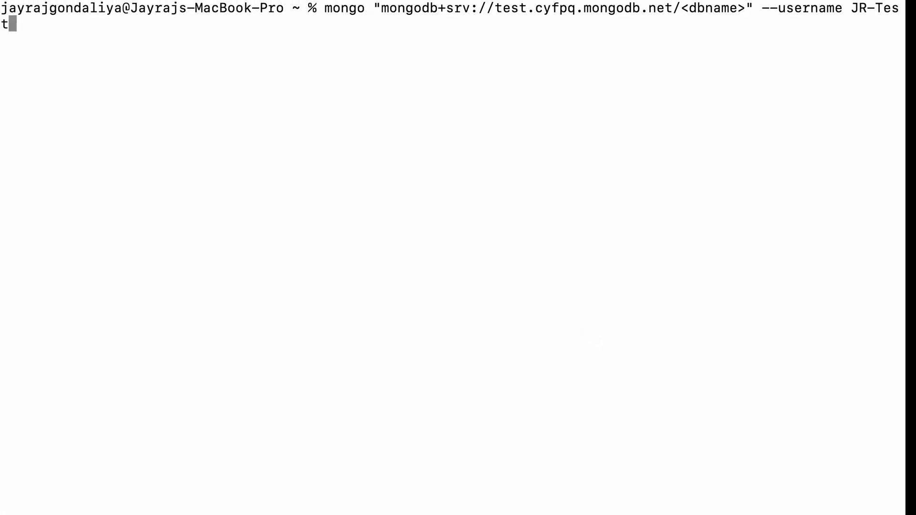
{"action": "key", "text": "Left"}
{"action": "key", "text": "Left"}
{"action": "key", "text": "Left"}
{"action": "key", "text": "Left"}
{"action": "key", "text": "Left"}
{"action": "key", "text": "Left"}
{"action": "key", "text": "Left"}
{"action": "key", "text": "Left"}
{"action": "key", "text": "Left"}
{"action": "key", "text": "Left"}
{"action": "key", "text": "Left"}
{"action": "key", "text": "Left"}
{"action": "key", "text": "Left"}
{"action": "key", "text": "Left"}
{"action": "key", "text": "Left"}
{"action": "key", "text": "Left"}
{"action": "key", "text": "Left"}
{"action": "key", "text": "Left"}
{"action": "key", "text": "Left"}
{"action": "key", "text": "Left"}
{"action": "key", "text": "BackSpace"}
{"action": "key", "text": "BackSpace"}
{"action": "key", "text": "BackSpace"}
{"action": "key", "text": "BackSpace"}
{"action": "key", "text": "BackSpace"}
{"action": "key", "text": "BackSpace"}
{"action": "key", "text": "BackSpace"}
{"action": "key", "text": "BackSpace"}
{"action": "type", "text": "t"}
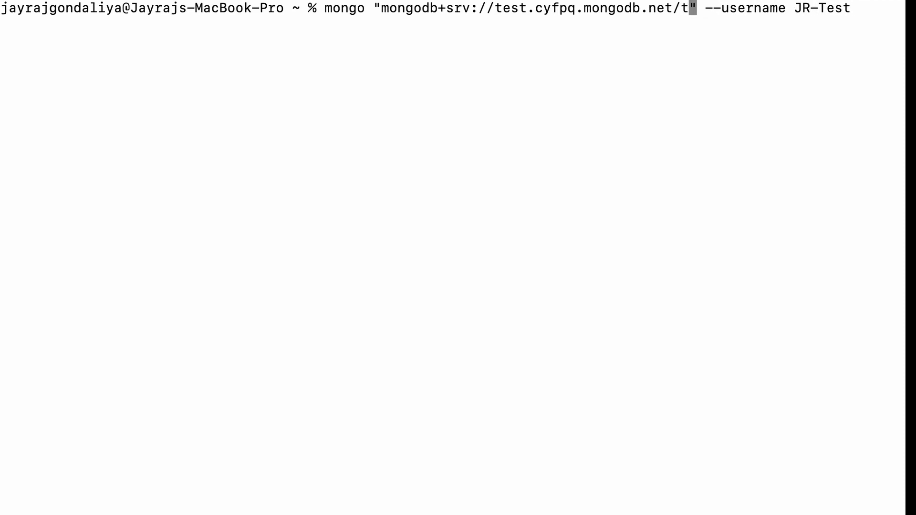
{"action": "type", "text": "est"}
Append the --password option with the database user's password to the mongo command and run it to connect to the cluster.
{"action": "key", "text": "Right"}
{"action": "key", "text": "Right"}
{"action": "key", "text": "Right"}
{"action": "key", "text": "Right"}
{"action": "key", "text": "Right"}
{"action": "key", "text": "Right"}
{"action": "key", "text": "Right"}
{"action": "key", "text": "Right"}
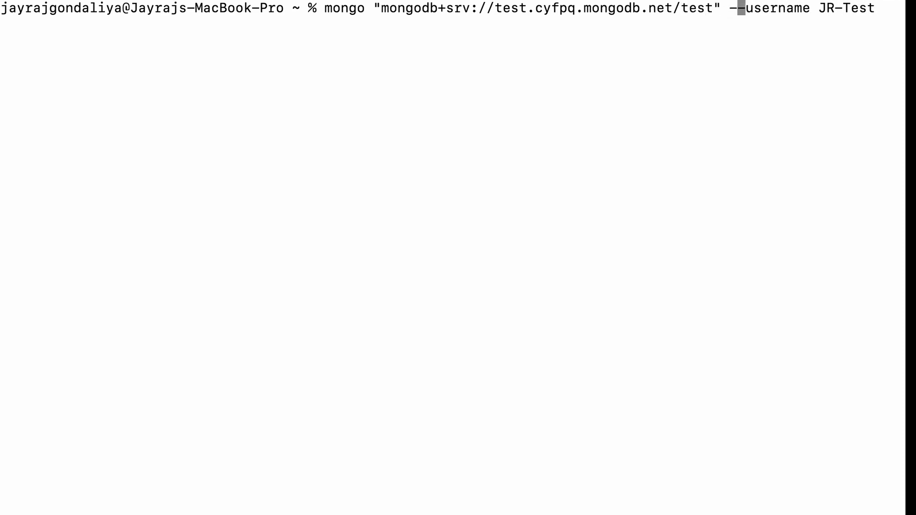
{"action": "key", "text": "Up"}
{"action": "key", "text": "Down"}
{"action": "type", "text": "--"}
{"action": "type", "text": "pass"}
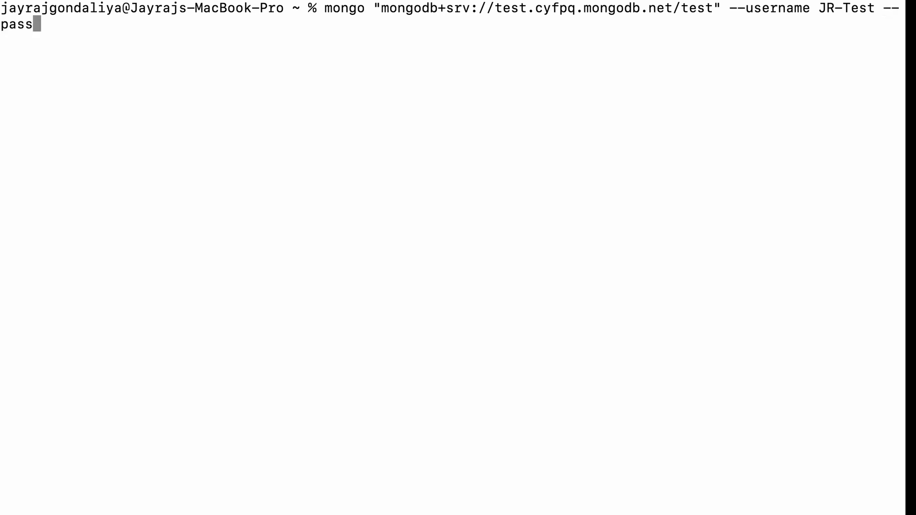
{"action": "type", "text": "word test"}
{"action": "key", "text": "Return"}
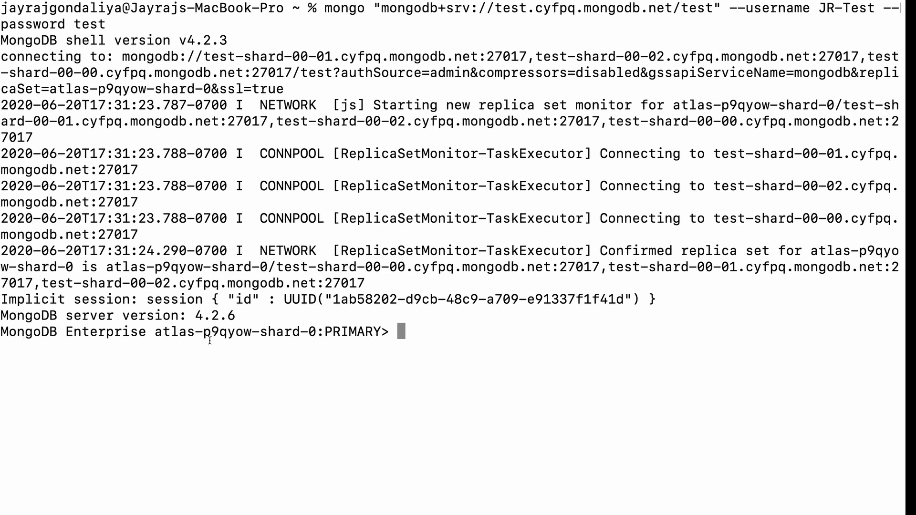
List the cluster's databases with show dbs and switch to the test database with use test.
{"action": "type", "text": "show dbs"}
{"action": "key", "text": "Return"}
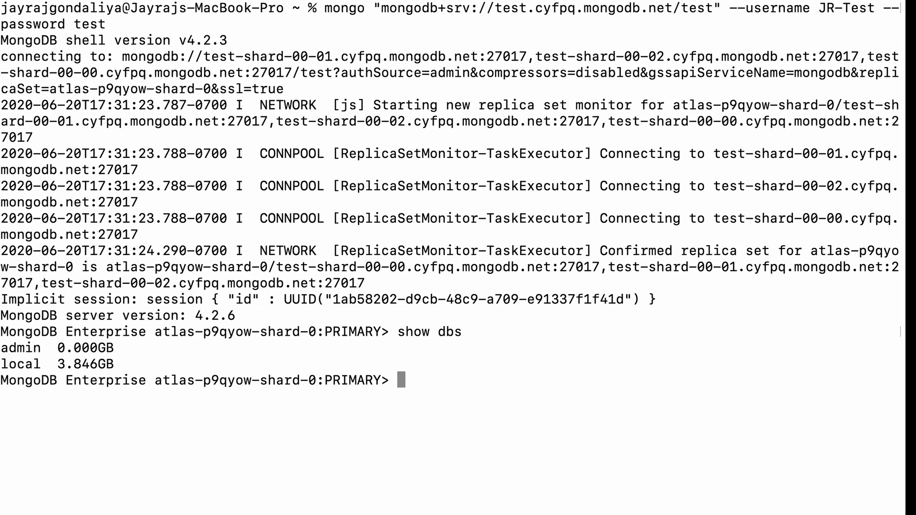
{"action": "type", "text": "use test"}
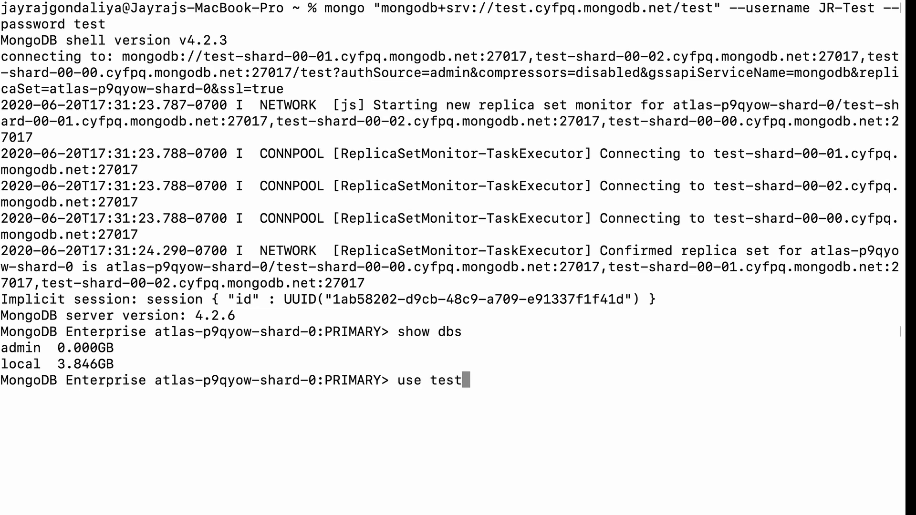
{"action": "key", "text": "Return"}
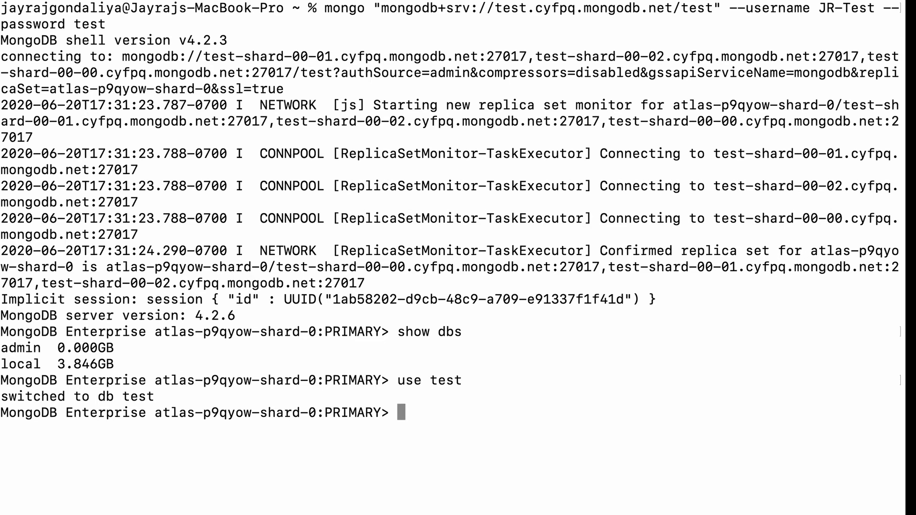
Create a collection named books in the test database by running db.createCollection('books');.
{"action": "type", "text": "db.createC"}
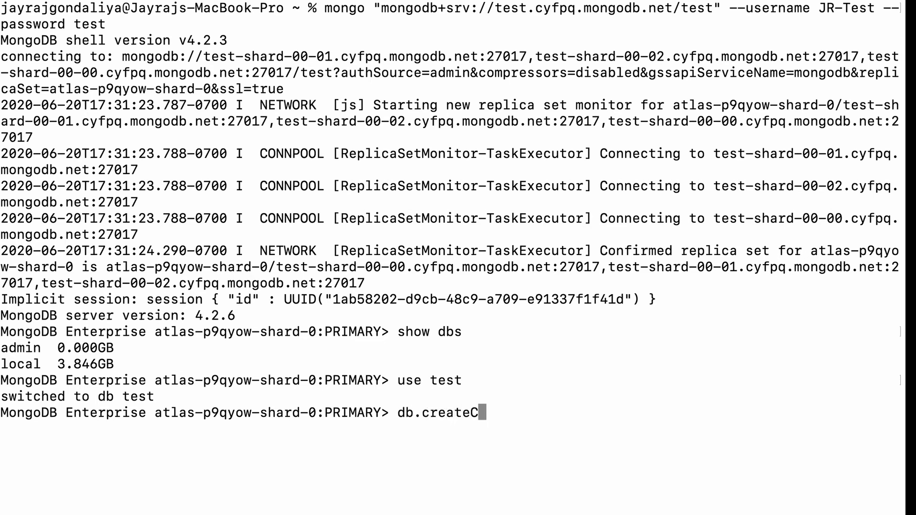
{"action": "type", "text": "ollection(')"}
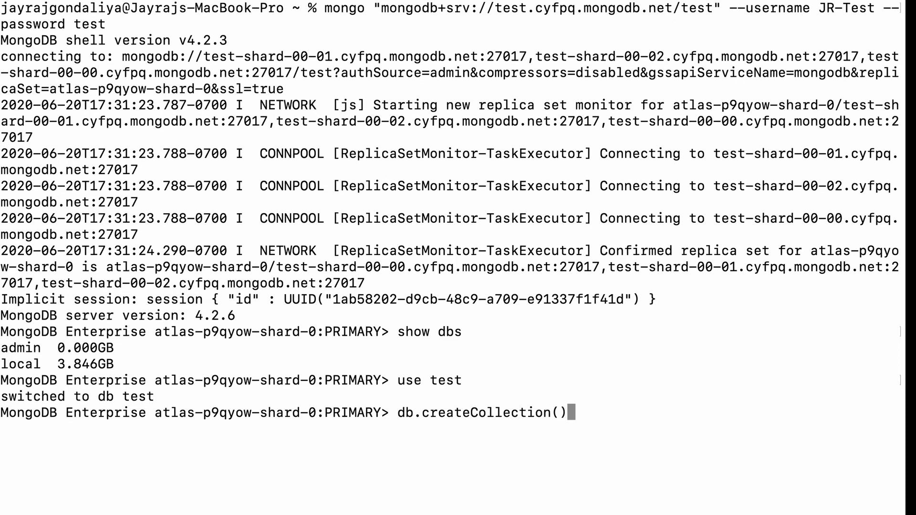
{"action": "key", "text": "Left"}
{"action": "type", "text": "''"}
{"action": "key", "text": "Left"}
{"action": "type", "text": "books"}
{"action": "key", "text": "Right"}
{"action": "key", "text": "Right"}
{"action": "type", "text": ";"}
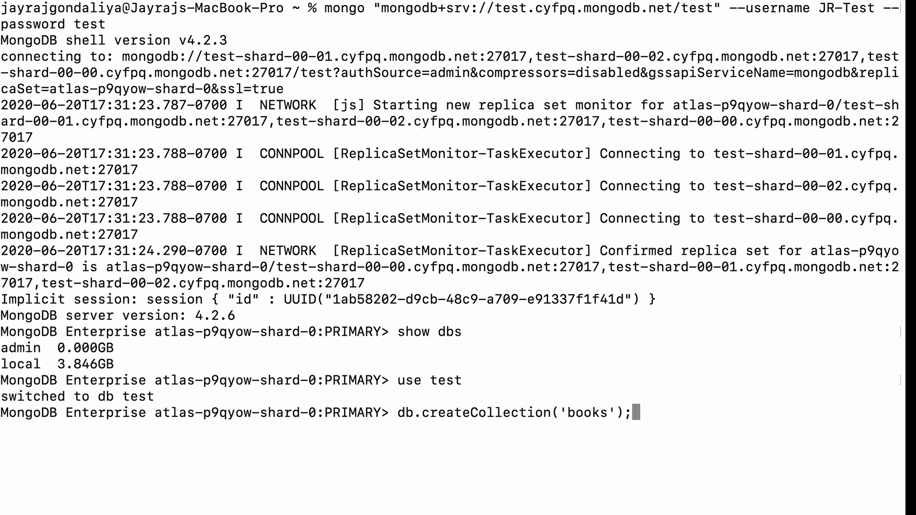
{"action": "key", "text": "Return"}
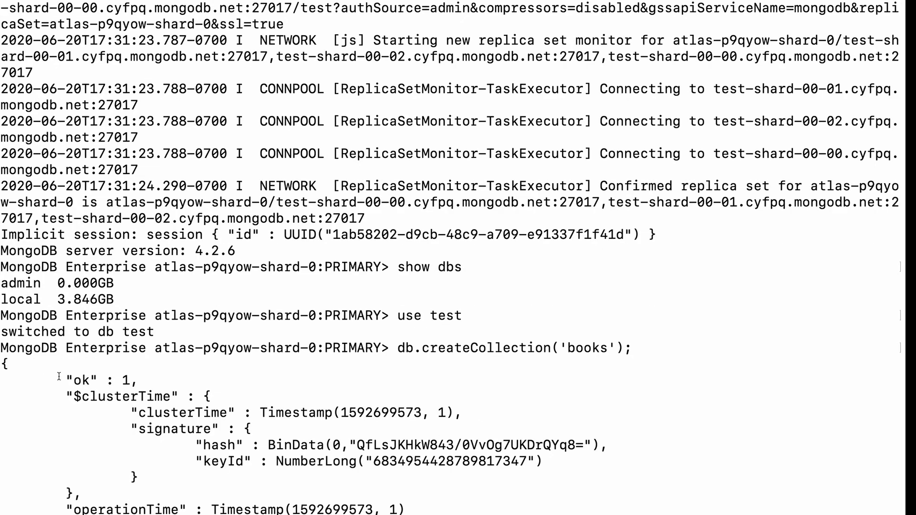
Review the command's output and check the Test cluster's collections in Atlas for the books collection.
{"action": "left_click_drag", "start_coordinate": [66, 380], "coordinate": [216, 464]}
{"action": "key", "text": "ctrl+Left"}
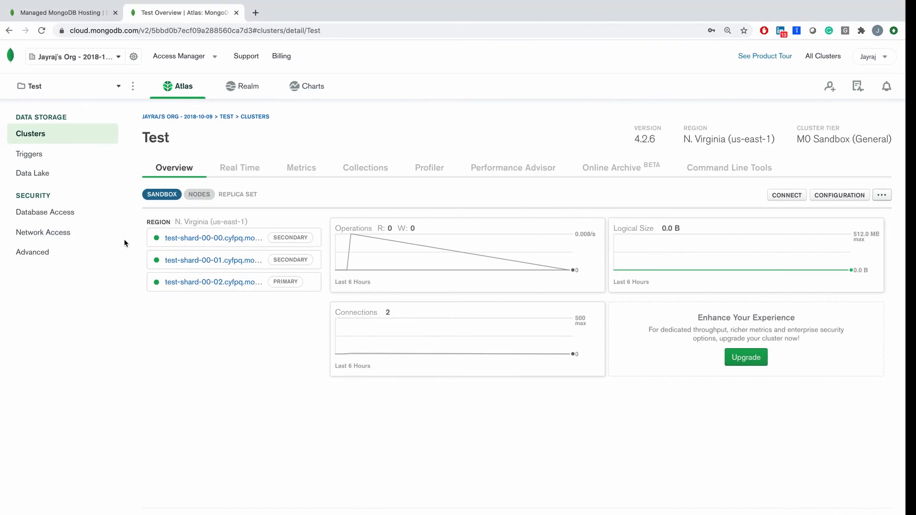
{"action": "left_click", "coordinate": [371, 168]}
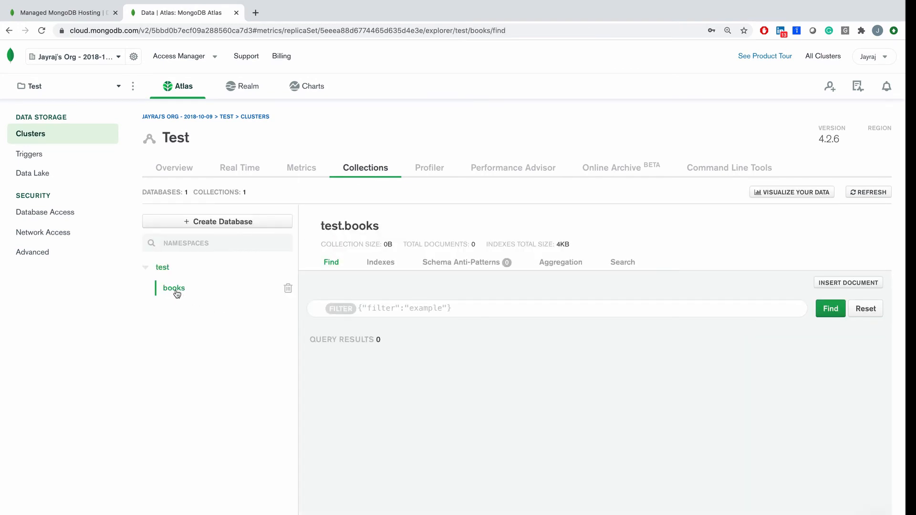
Switch back to the terminal and begin the command db.books.insert({}) with an empty document.
{"action": "key", "text": "ctrl+Right"}
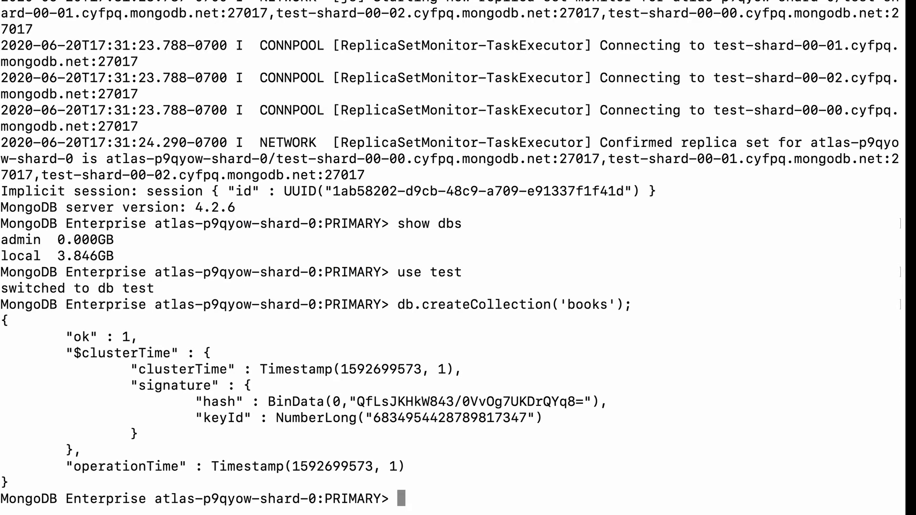
{"action": "type", "text": "db.books"}
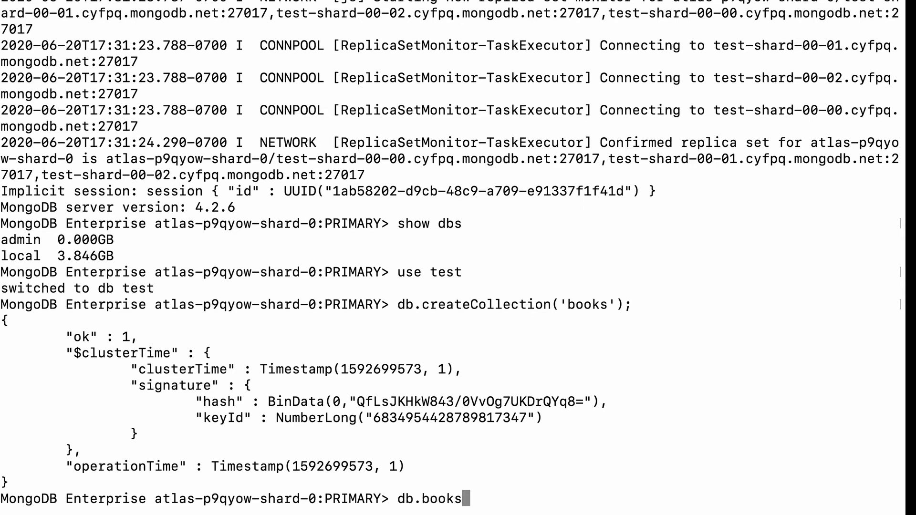
{"action": "type", "text": ".insert()"}
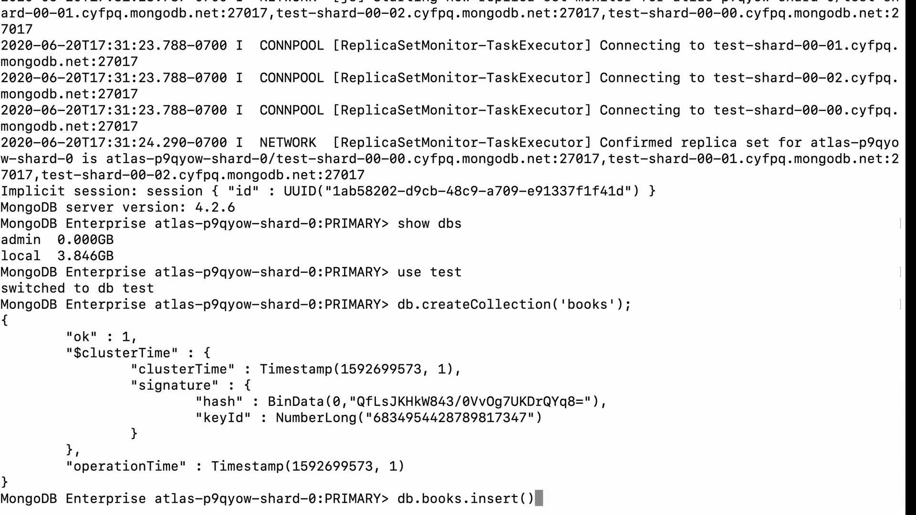
{"action": "key", "text": "Left"}
{"action": "type", "text": "{}"}
{"action": "key", "text": "Left"}
Add a "title" field with the value "MongoDb Course" to the document in the insert command.
{"action": "type", "text": "\"\""}
{"action": "key", "text": "Left"}
{"action": "type", "text": "title"}
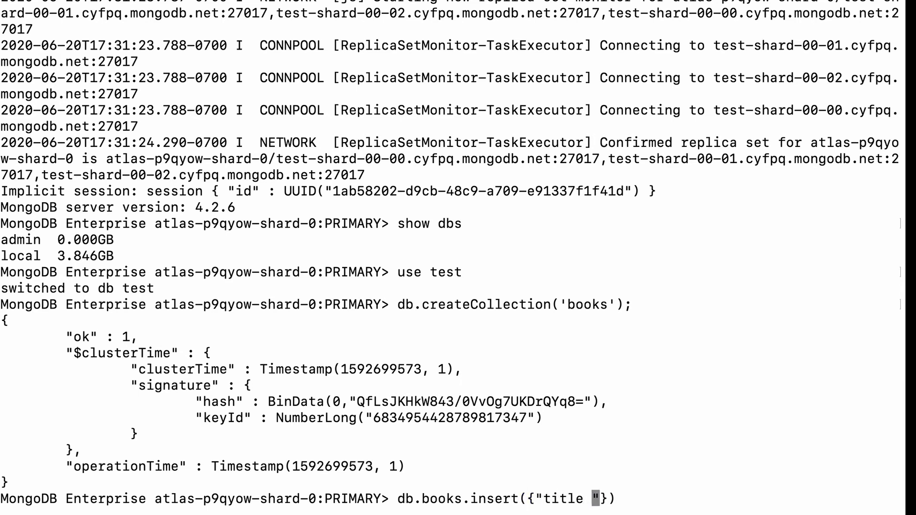
{"action": "key", "text": "BackSpace"}
{"action": "key", "text": "Right"}
{"action": "type", "text": ":\"\""}
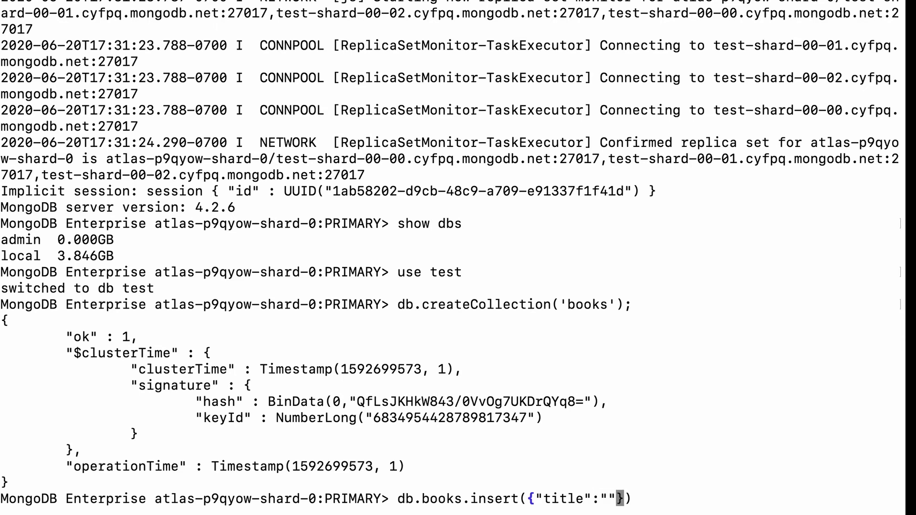
{"action": "key", "text": "Left"}
{"action": "type", "text": "Mongo"}
{"action": "key", "text": "BackSpace"}
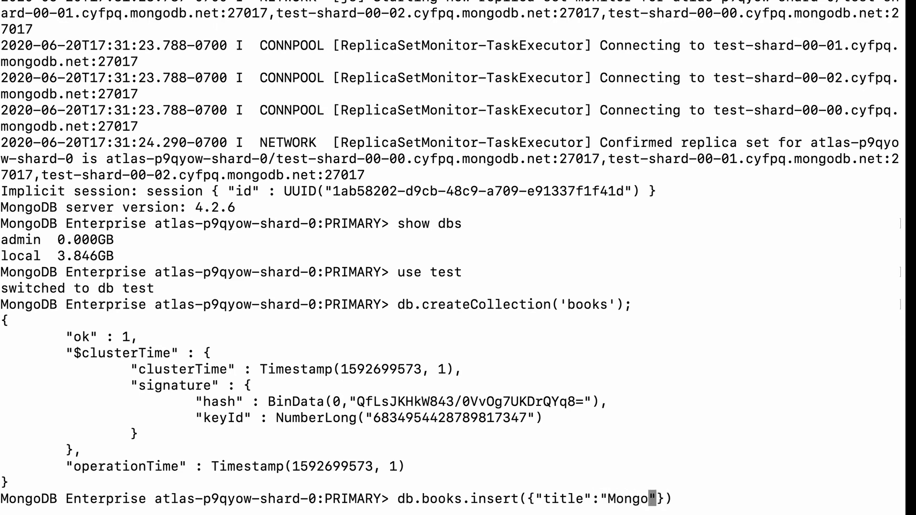
{"action": "type", "text": "Db Course"}
{"action": "key", "text": "Right"}
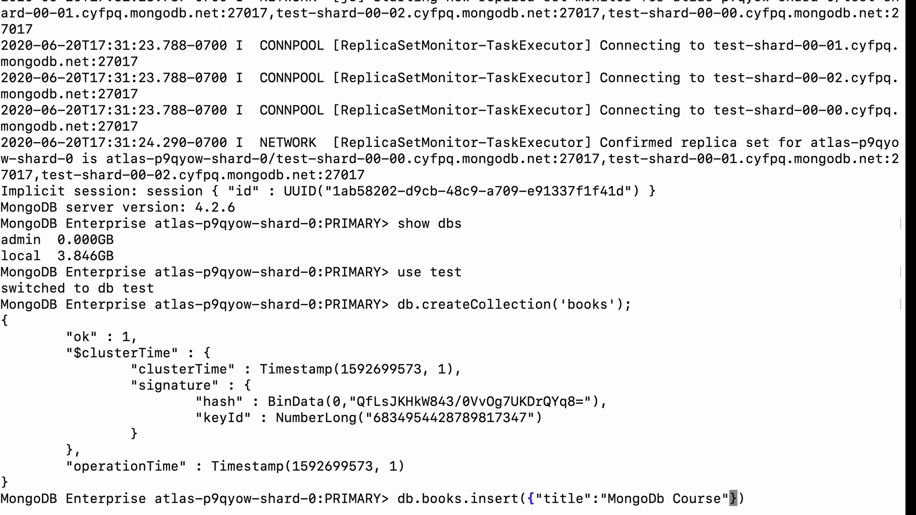
Add a "version" field with the value "2020" to the document, end the command with a semicolon, and run the insert.
{"action": "type", "text": ", \"\""}
{"action": "key", "text": "Left"}
{"action": "type", "text": "ve"}
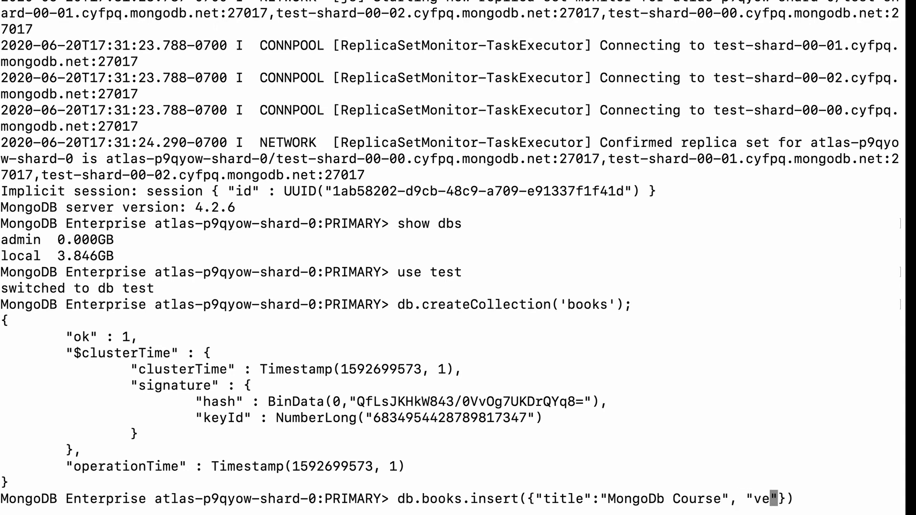
{"action": "type", "text": "rsion"}
{"action": "key", "text": "Right"}
{"action": "type", "text": ":"}
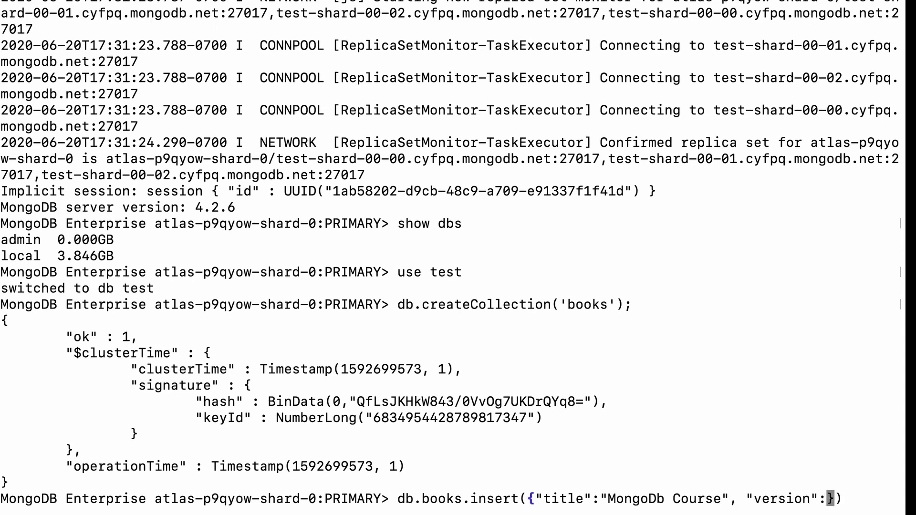
{"action": "type", "text": "\"\""}
{"action": "key", "text": "Left"}
{"action": "type", "text": "2020"}
{"action": "key", "text": "End"}
{"action": "type", "text": ";"}
{"action": "key", "text": "Return"}
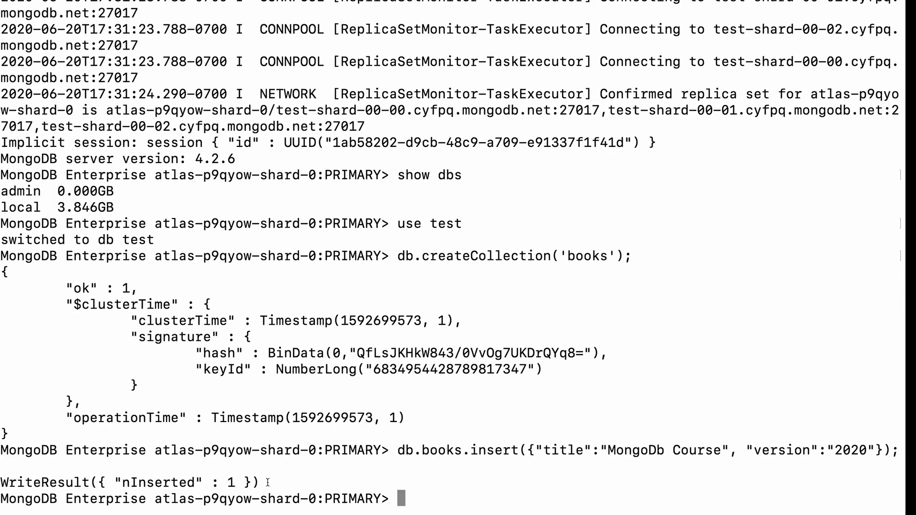
Review the insert result, switch back to Atlas and refresh the test.books collection to check the new document.
{"action": "left_click_drag", "start_coordinate": [268, 483], "coordinate": [17, 482]}
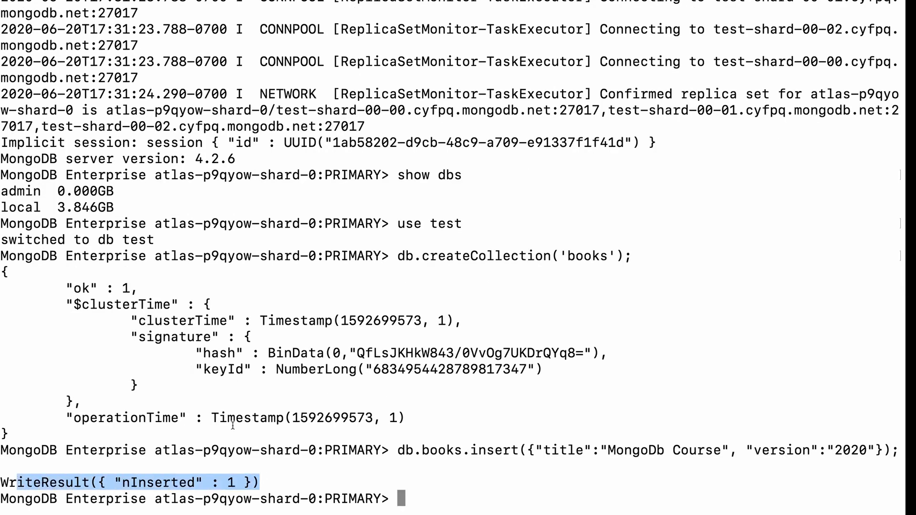
{"action": "key", "text": "ctrl+Left"}
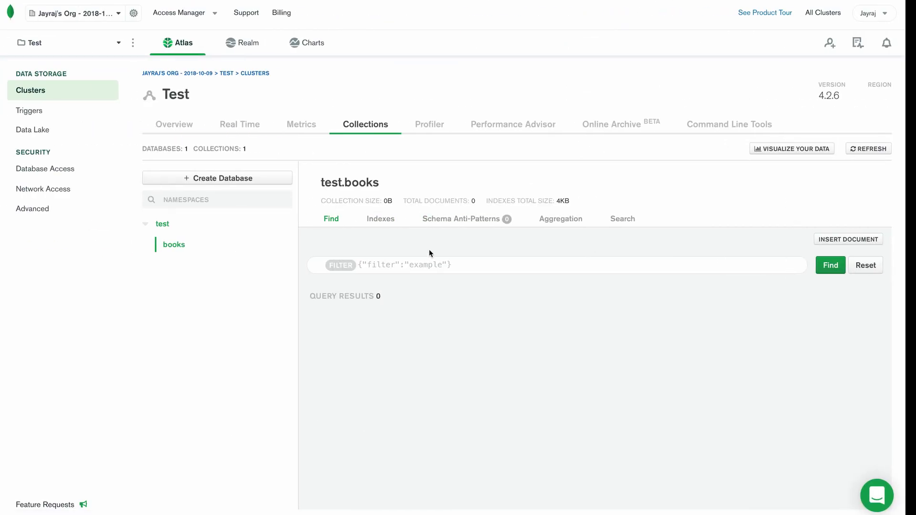
{"action": "left_click", "coordinate": [867, 149]}
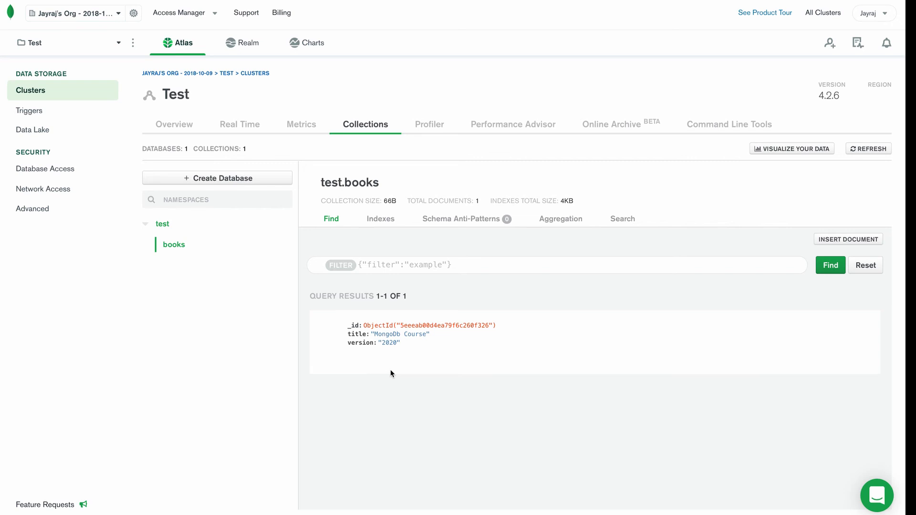
Copy the Test cluster's connection string for an existing MongoDB Compass installation, version 1.12 or later.
{"action": "left_click", "coordinate": [255, 73]}
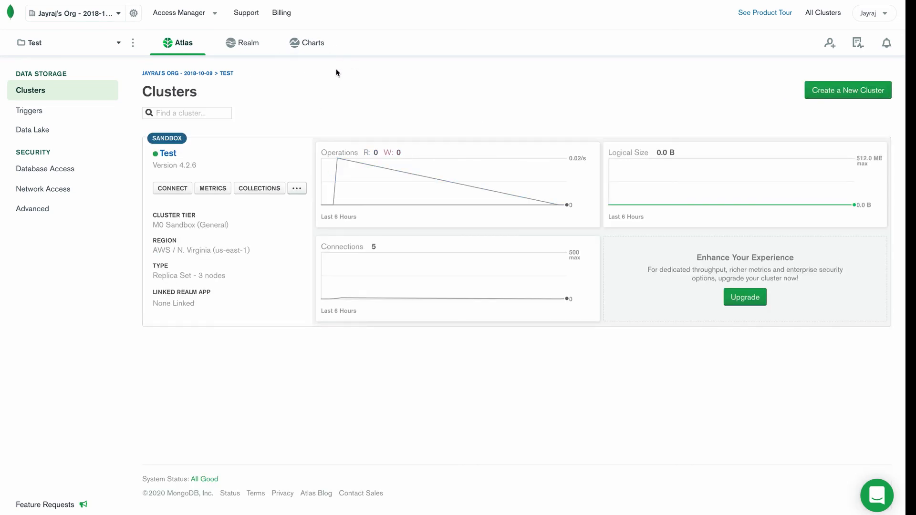
{"action": "left_click", "coordinate": [172, 188]}
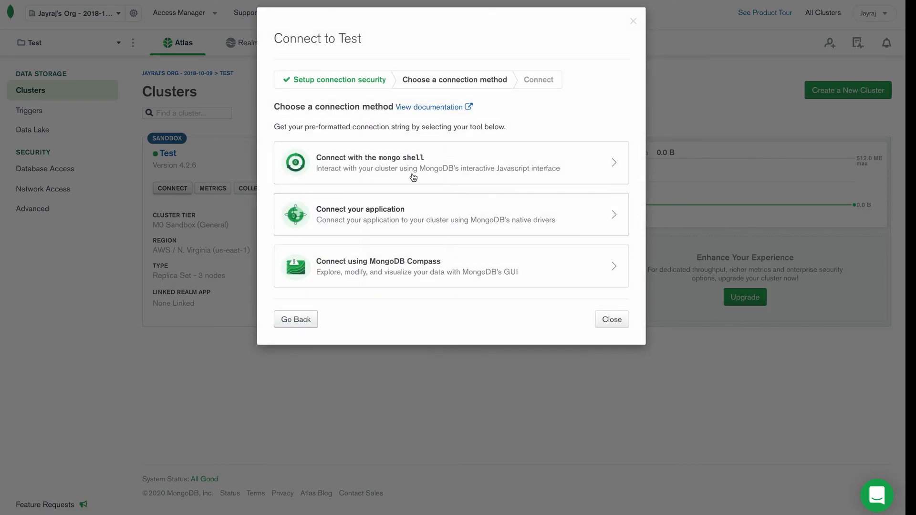
{"action": "left_click", "coordinate": [408, 273]}
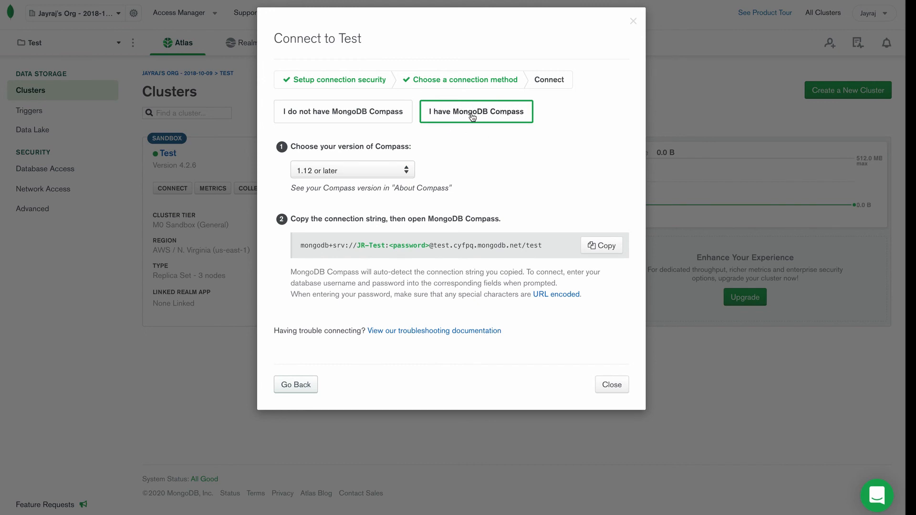
{"action": "left_click", "coordinate": [603, 247]}
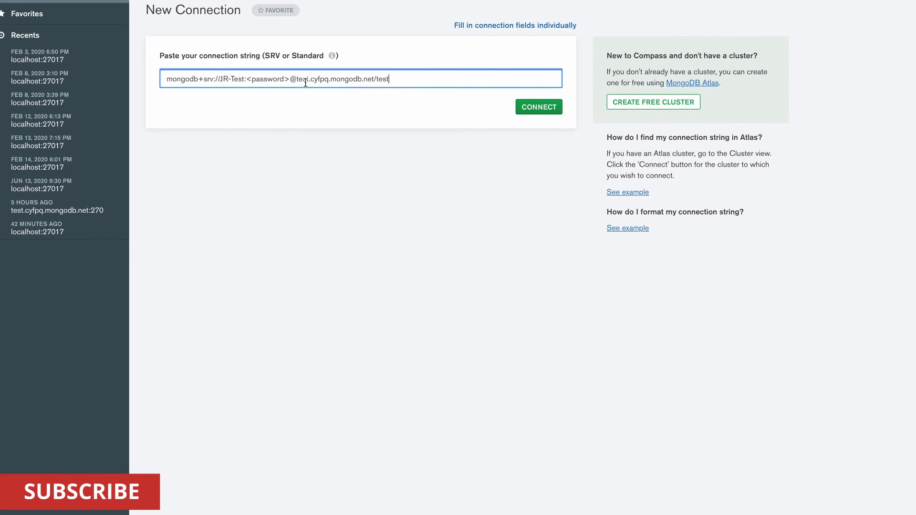
In MongoDB Compass, replace the password placeholder in the pasted connection string with the database user's password and connect to the cluster.
{"action": "key", "text": "Left"}
{"action": "key", "text": "Left"}
{"action": "key", "text": "Left"}
{"action": "key", "text": "Left"}
{"action": "key", "text": "Left"}
{"action": "key", "text": "Left"}
{"action": "key", "text": "Left"}
{"action": "key", "text": "Left"}
{"action": "key", "text": "Left"}
{"action": "key", "text": "Left"}
{"action": "key", "text": "Left"}
{"action": "key", "text": "Left"}
{"action": "key", "text": "Left"}
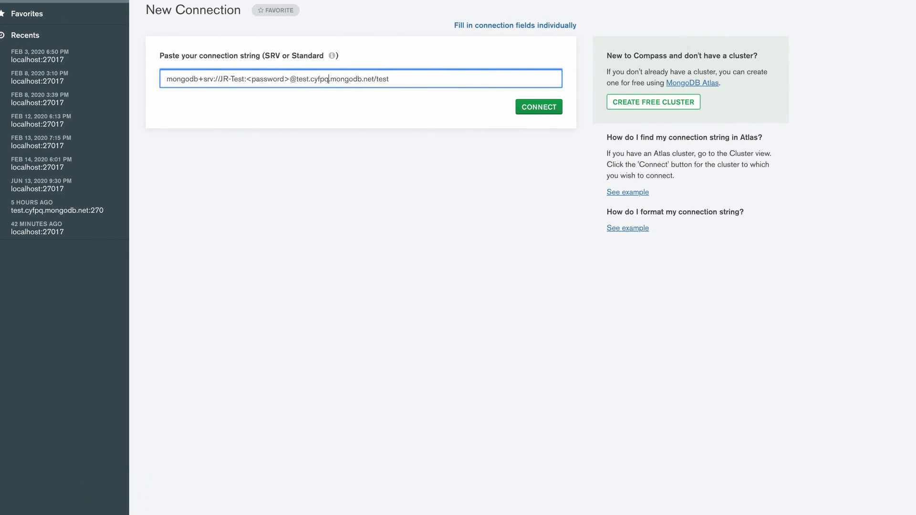
{"action": "key", "text": "BackSpace"}
{"action": "key", "text": "BackSpace"}
{"action": "key", "text": "BackSpace"}
{"action": "key", "text": "BackSpace"}
{"action": "key", "text": "BackSpace"}
{"action": "key", "text": "BackSpace"}
{"action": "key", "text": "BackSpace"}
{"action": "key", "text": "BackSpace"}
{"action": "key", "text": "BackSpace"}
{"action": "key", "text": "BackSpace"}
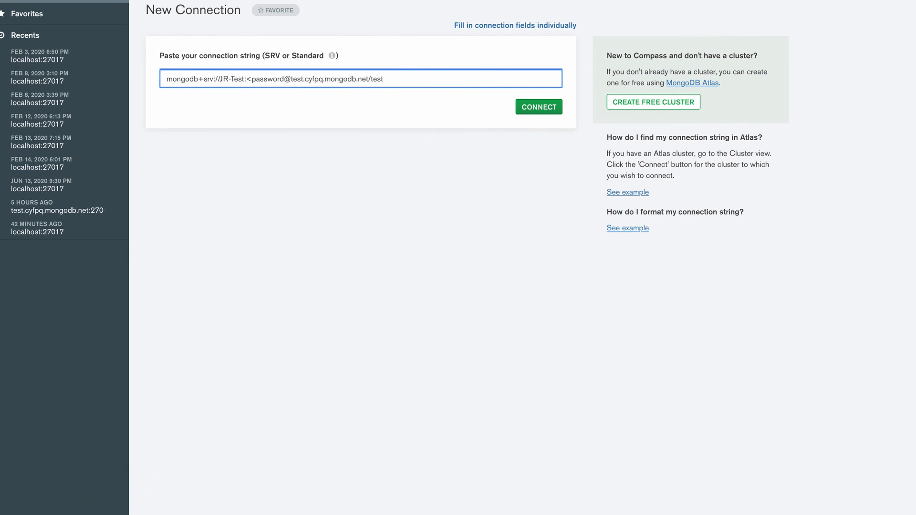
{"action": "type", "text": "test"}
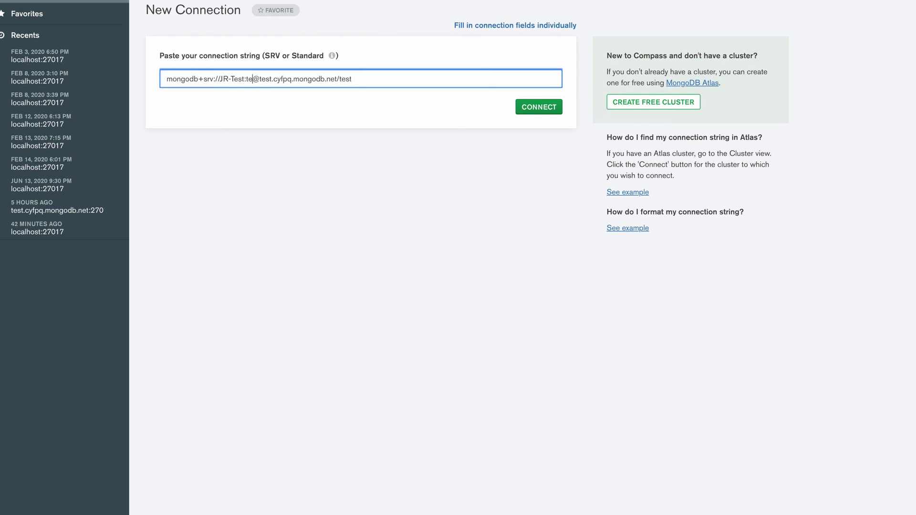
{"action": "left_click", "coordinate": [540, 105]}
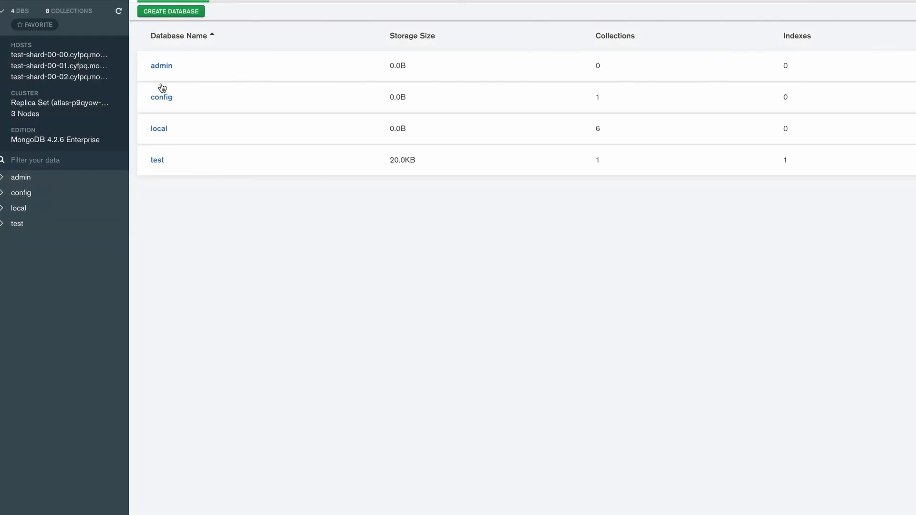
Open the books collection of the test database to view its document and analyze its schema.
{"action": "left_click", "coordinate": [157, 160]}
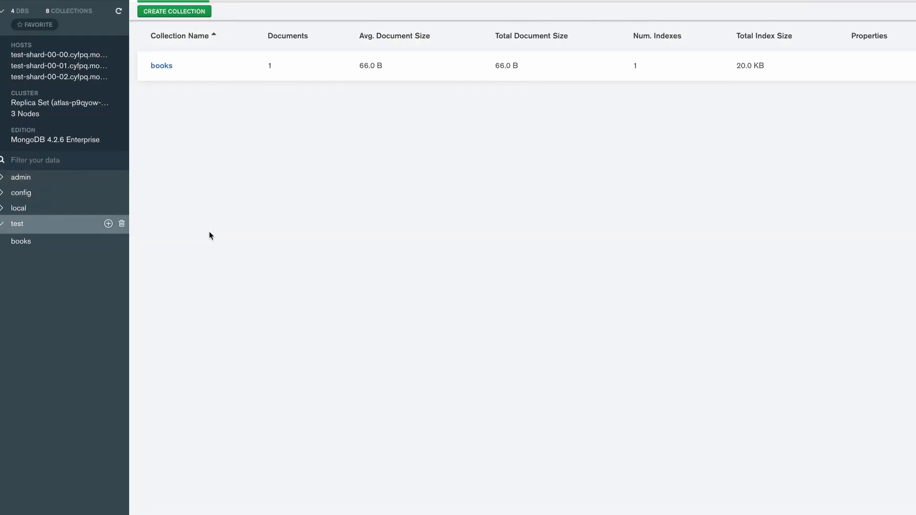
{"action": "left_click", "coordinate": [164, 66]}
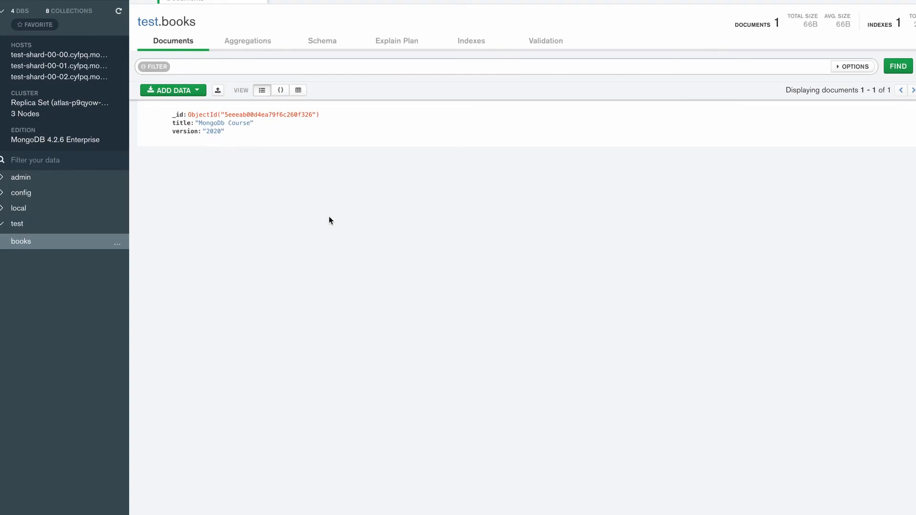
{"action": "left_click", "coordinate": [330, 41]}
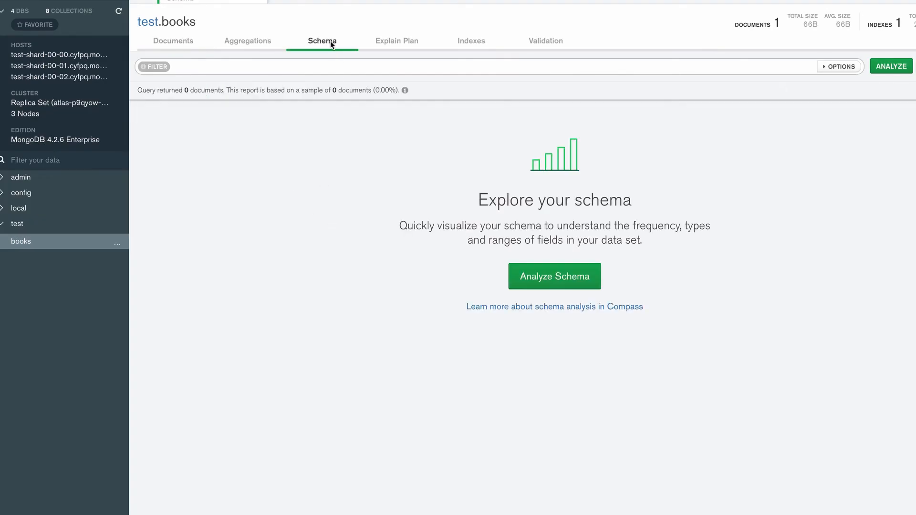
{"action": "left_click", "coordinate": [547, 283]}
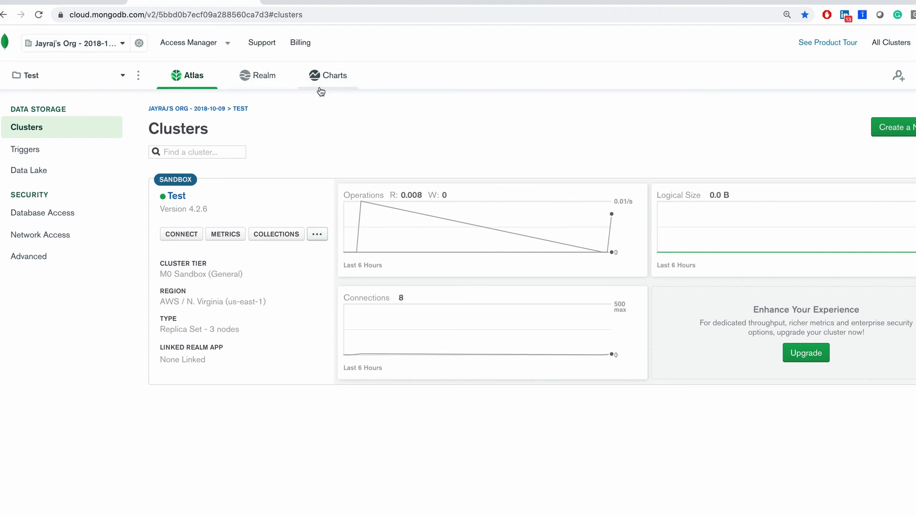
Look at the Realm applications page of the Test project in Atlas and open its Charts page.
{"action": "left_click", "coordinate": [266, 85]}
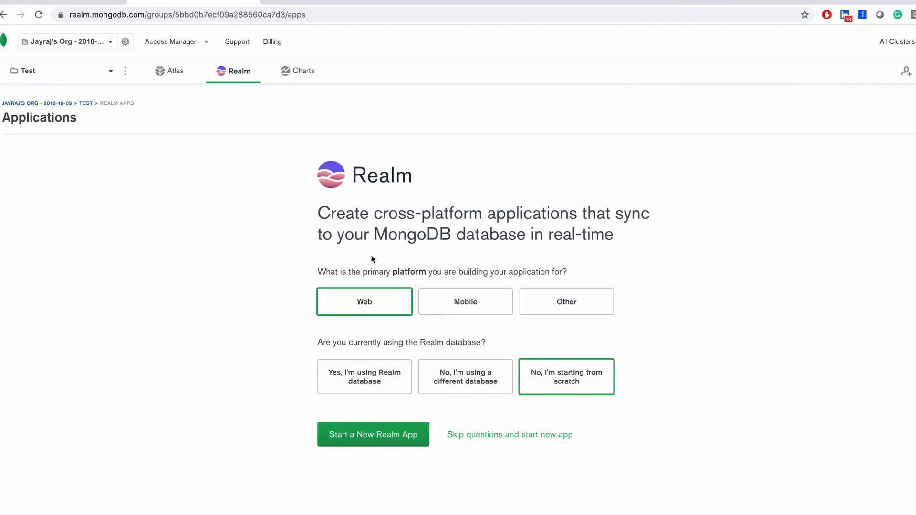
{"action": "left_click", "coordinate": [299, 71]}
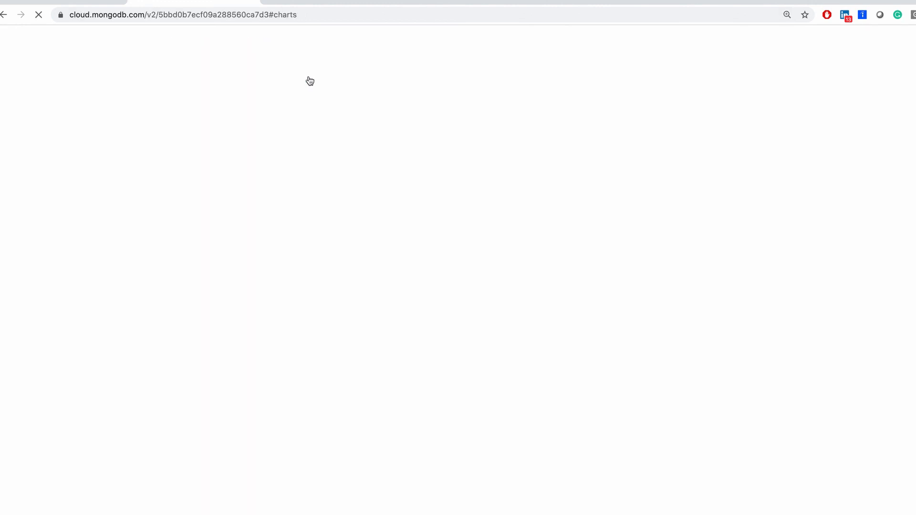